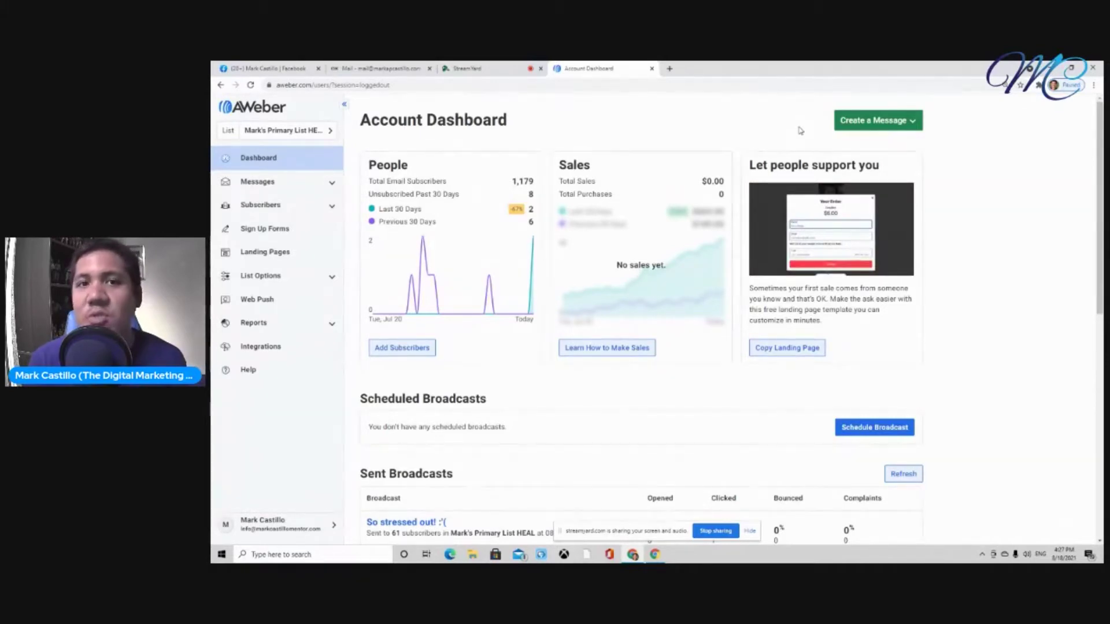
Switch to StreamYard, set the broadcast layout to show only the shared screen, and return to the AWeber dashboard
click(512, 70)
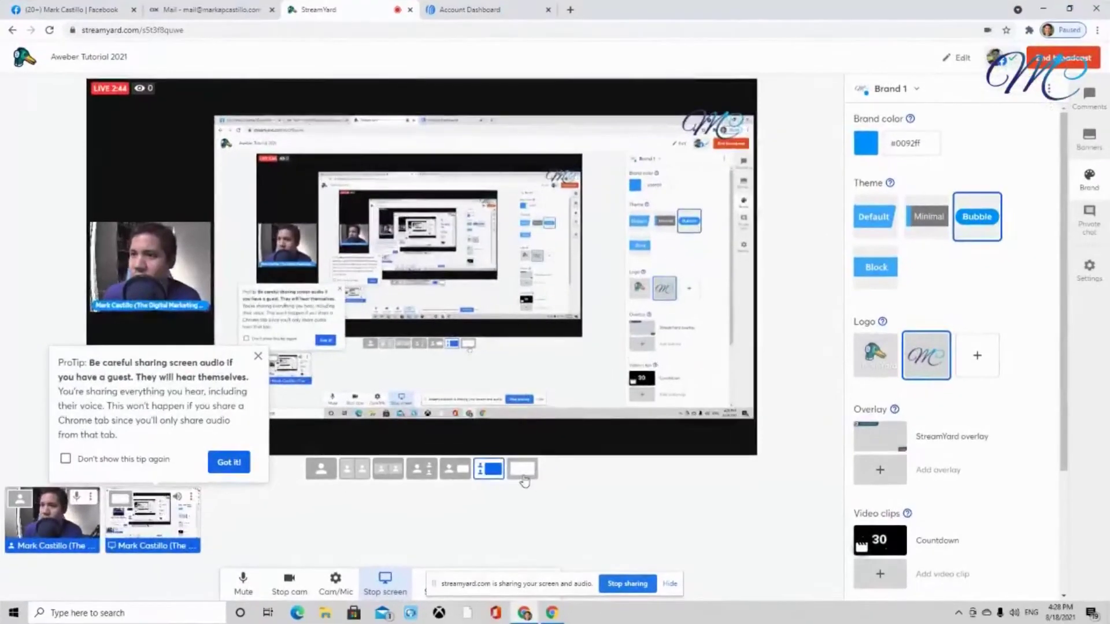
click(632, 441)
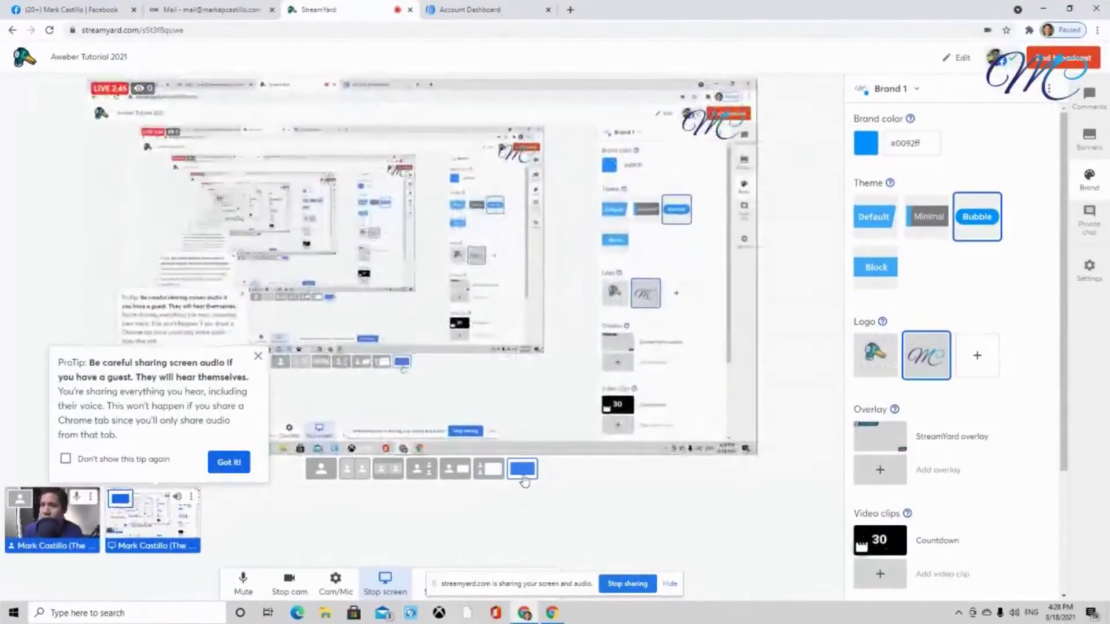
click(483, 7)
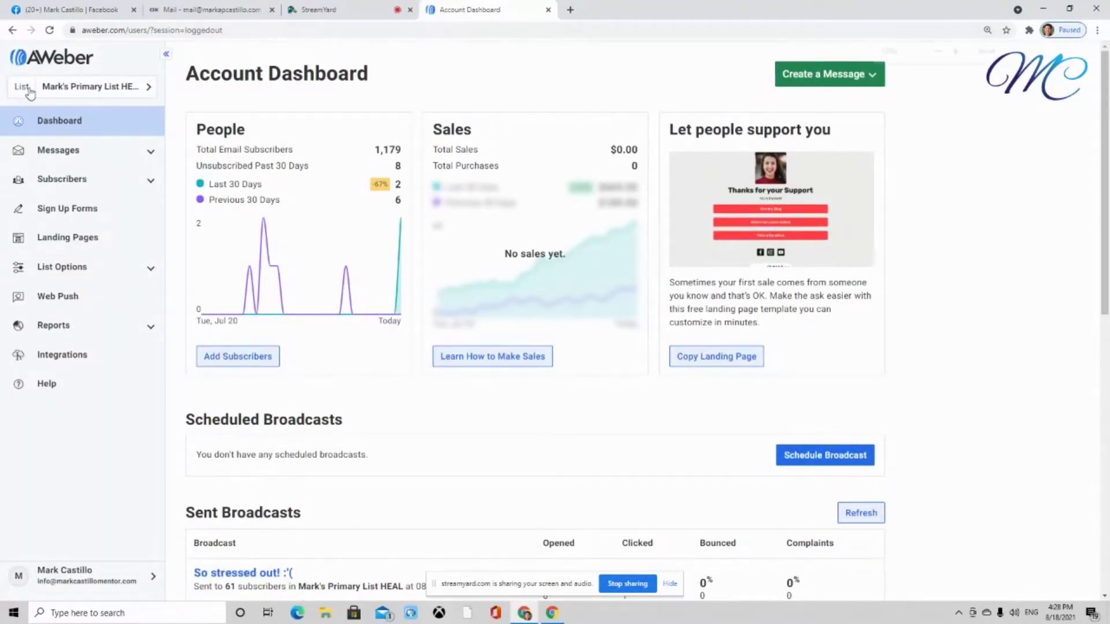
Look over the lists available in the account's list selector, including the options to create and manage lists
key(ctrl+plus)
key(ctrl+plus)
key(ctrl+plus)
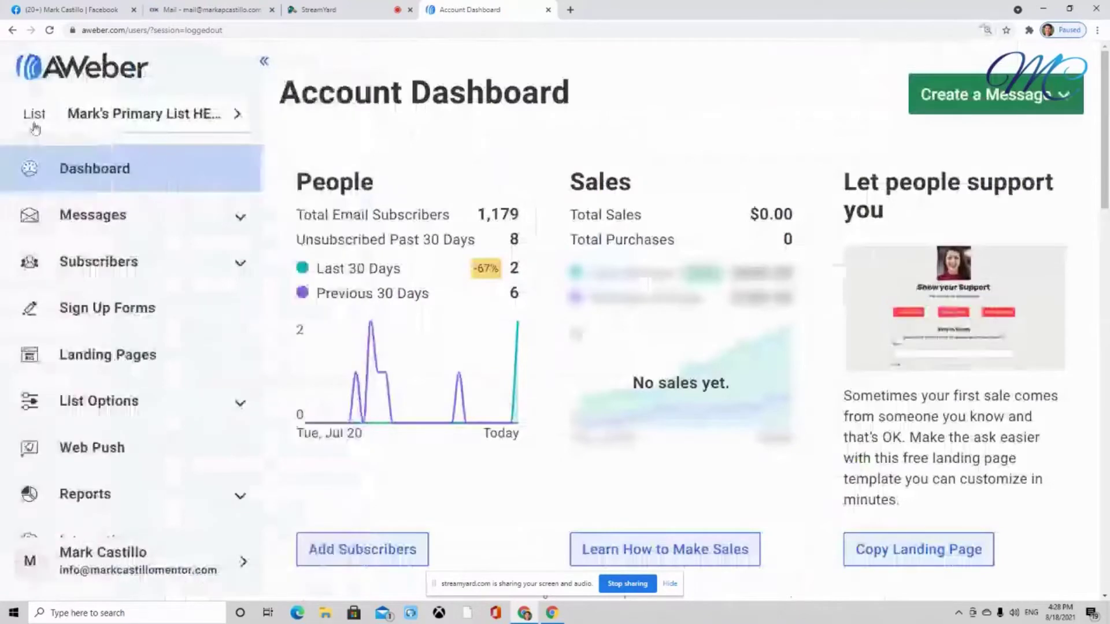
click(237, 116)
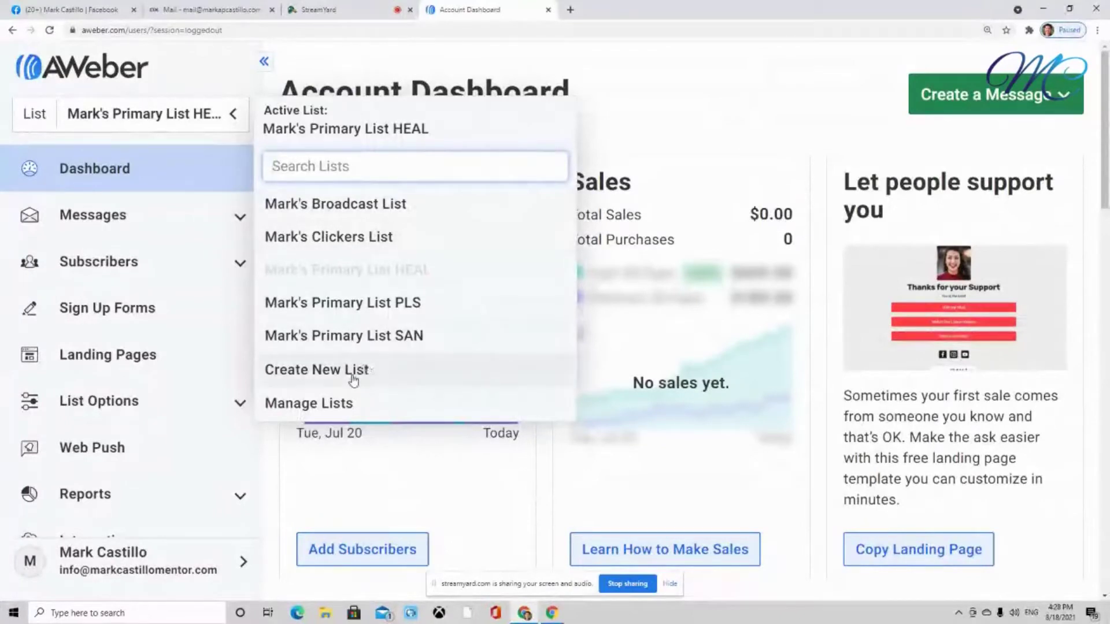
click(234, 117)
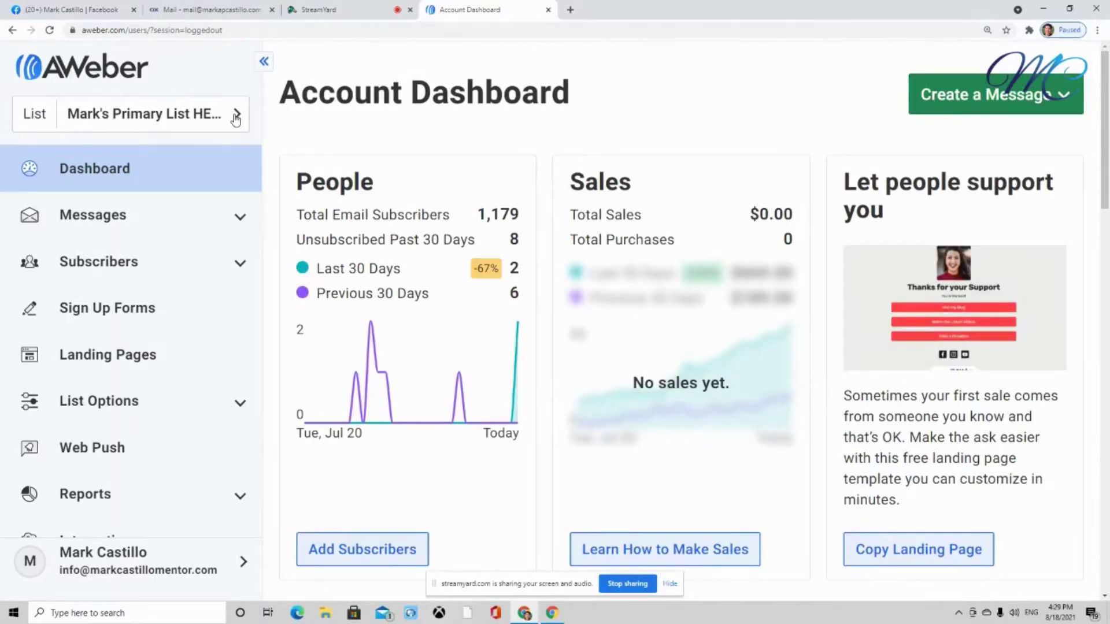
key(ctrl+minus)
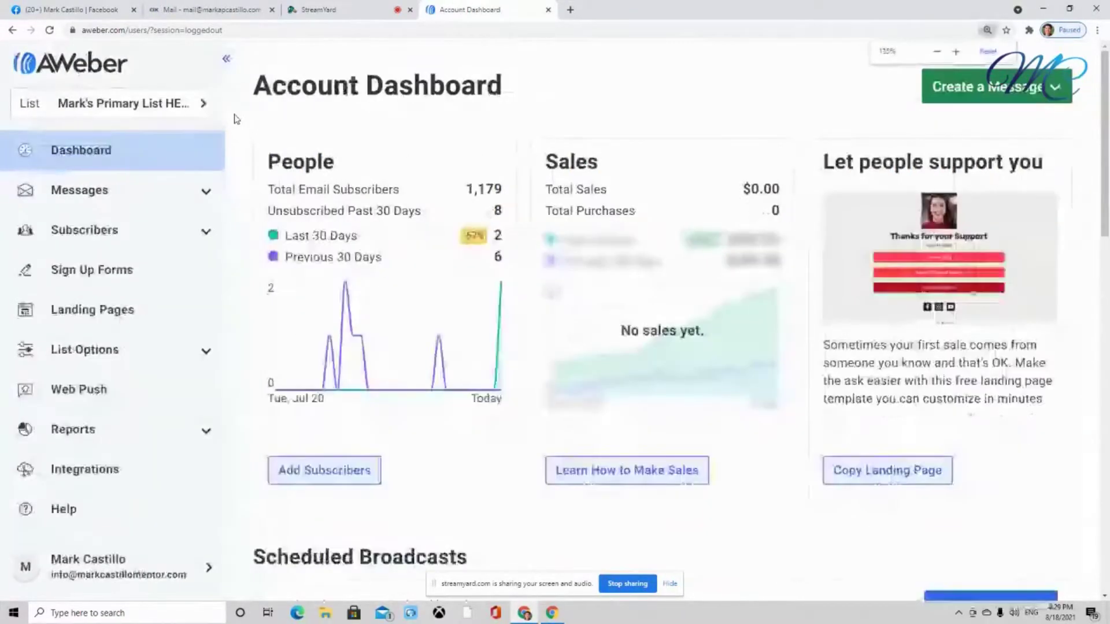
key(ctrl+minus)
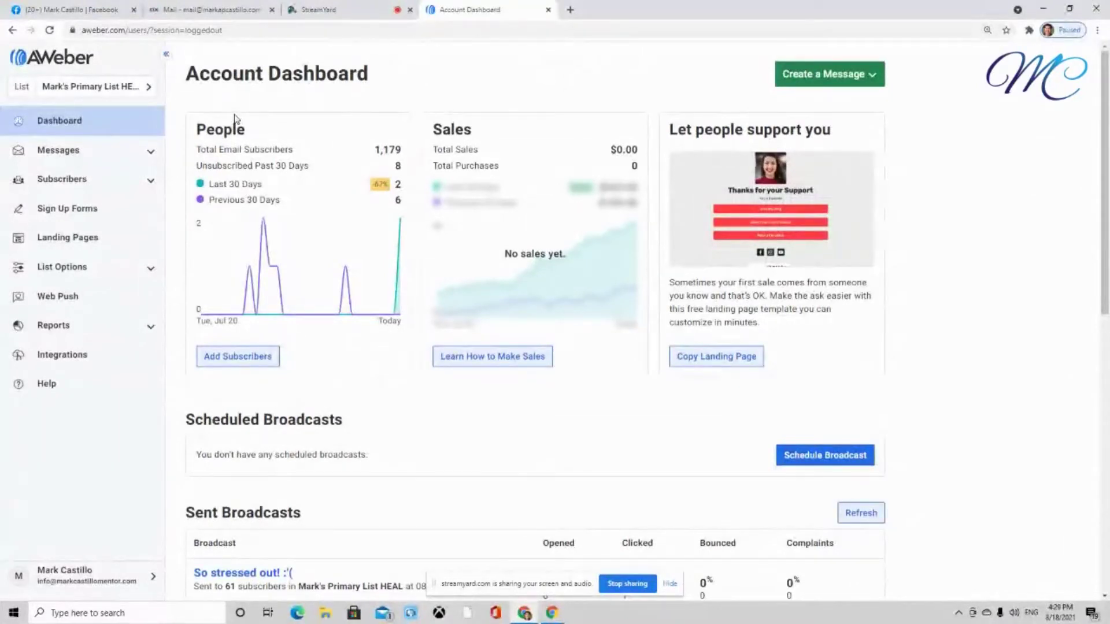
Go to the message drafts and open the scheduling settings of the draft "Somebody's at your door..."
click(156, 156)
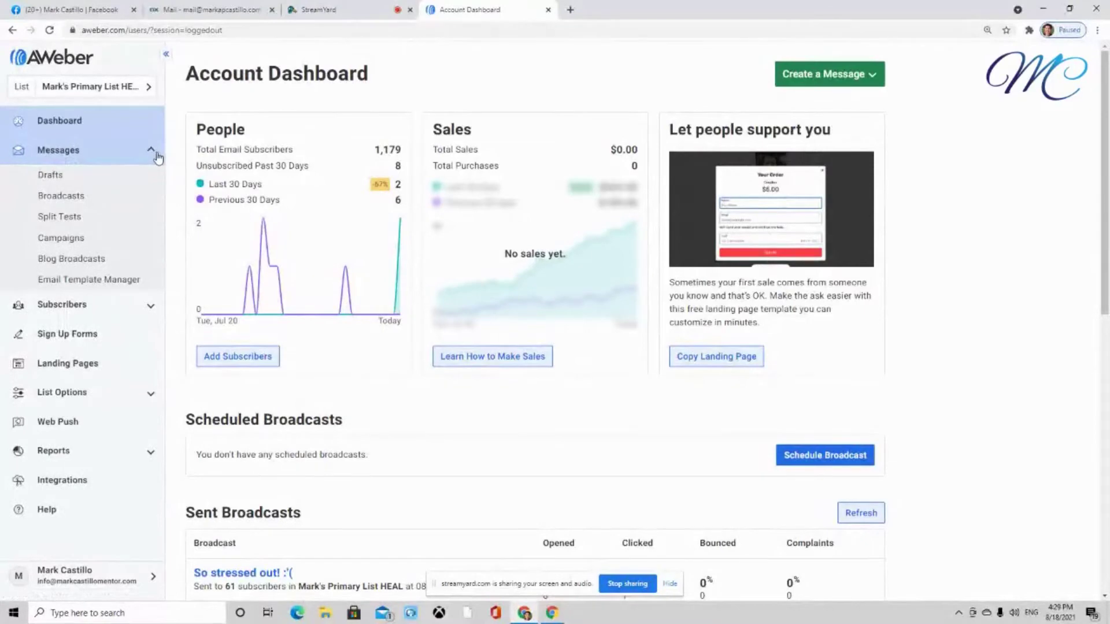
click(134, 182)
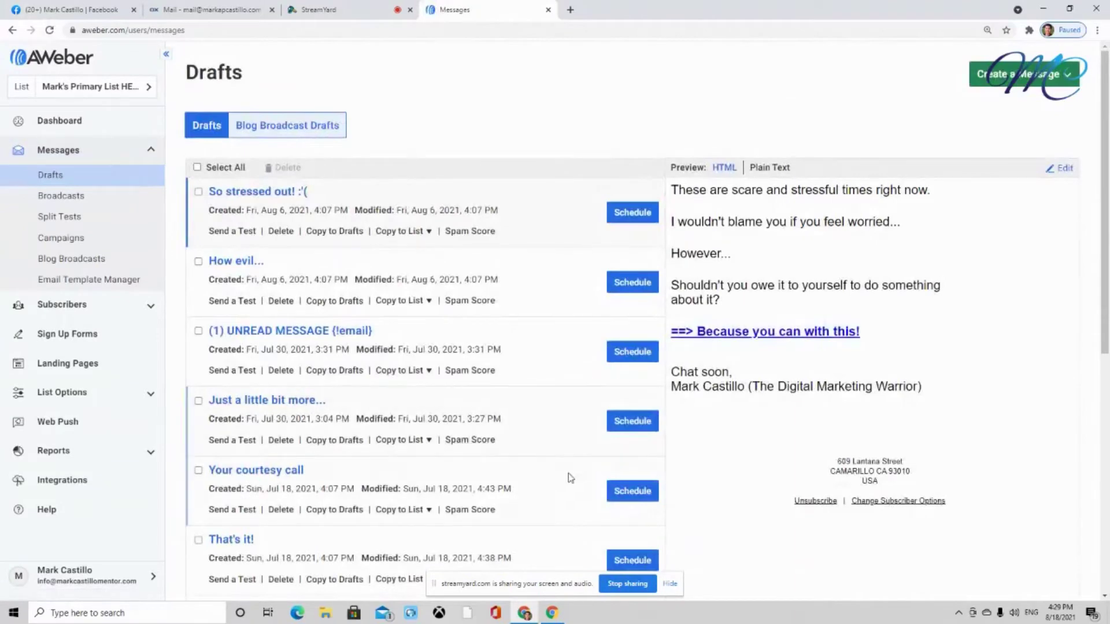
scroll(566, 481, down, 4)
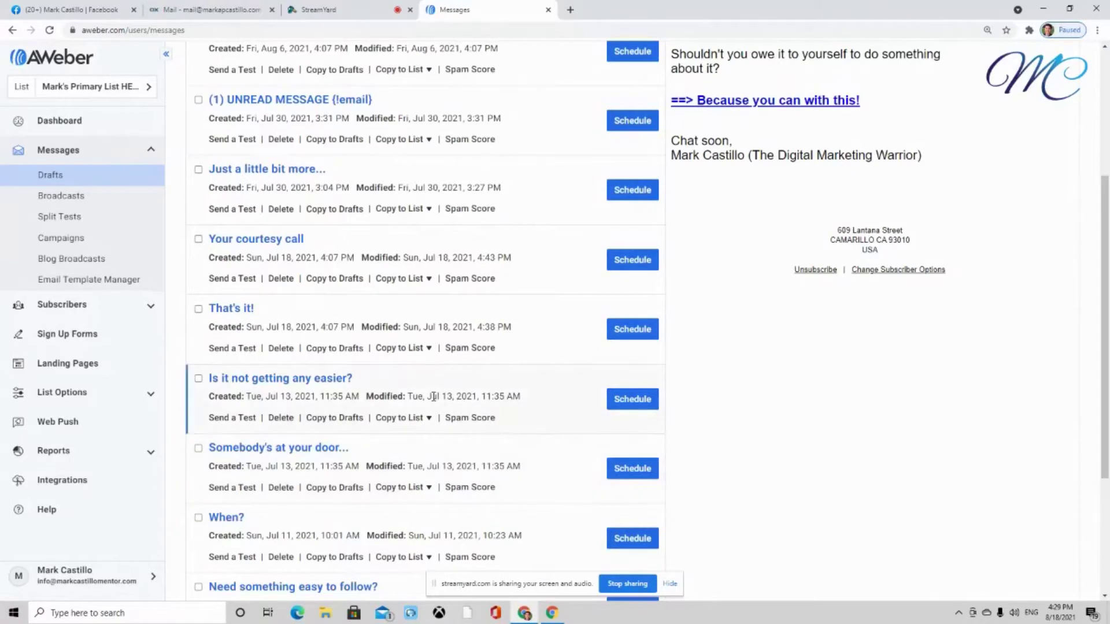
click(633, 469)
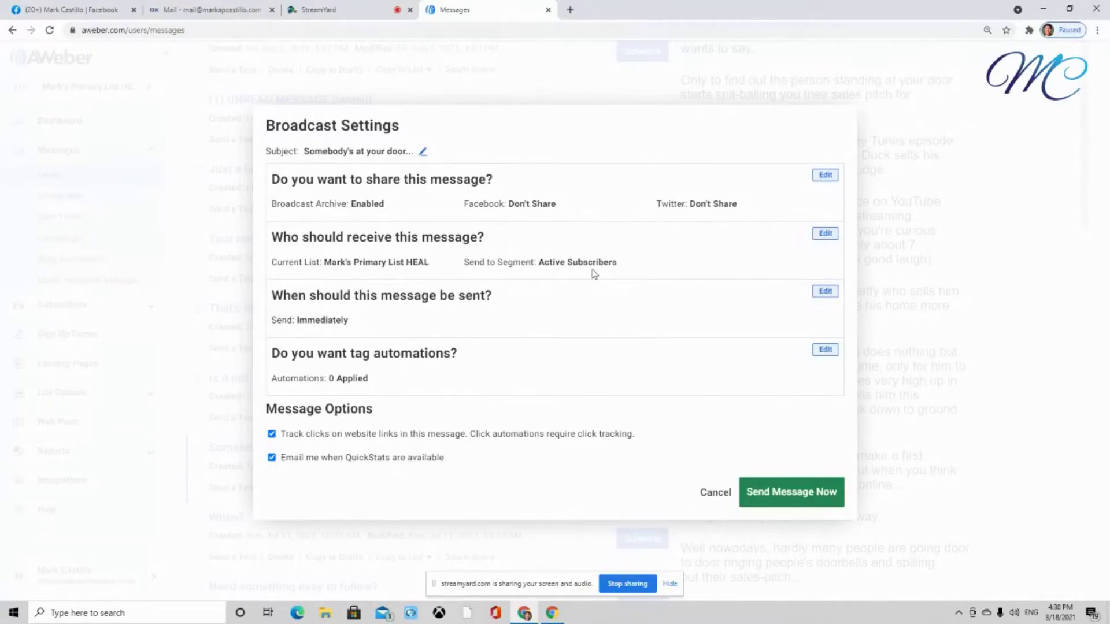
Review the segment choices for the broadcast's recipients and apply the Active Subscribers segment
click(825, 233)
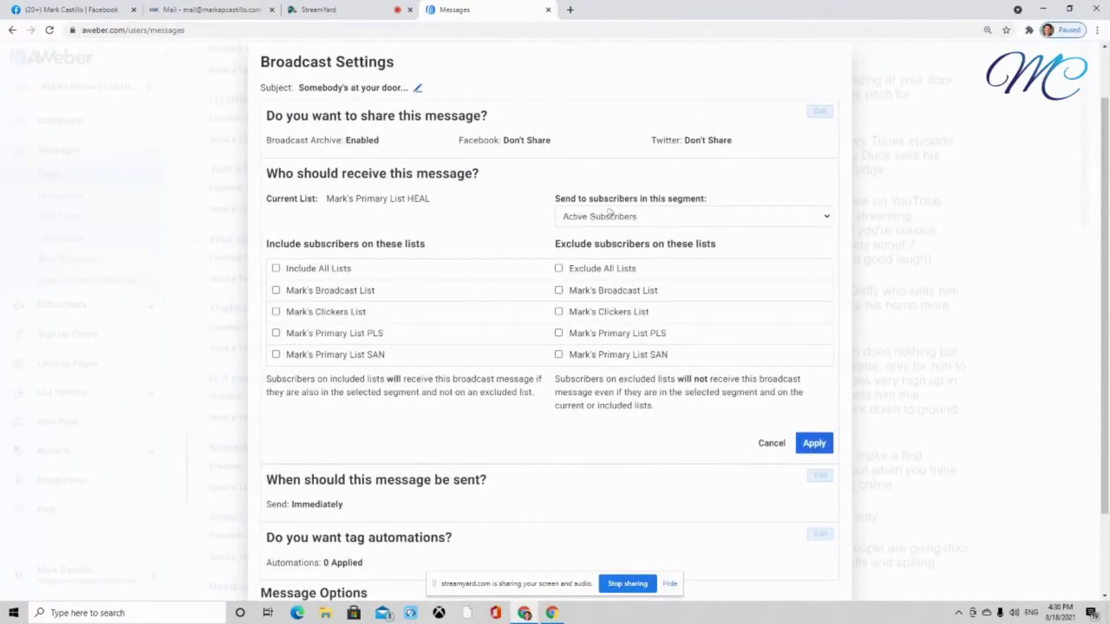
drag(728, 206, 546, 207)
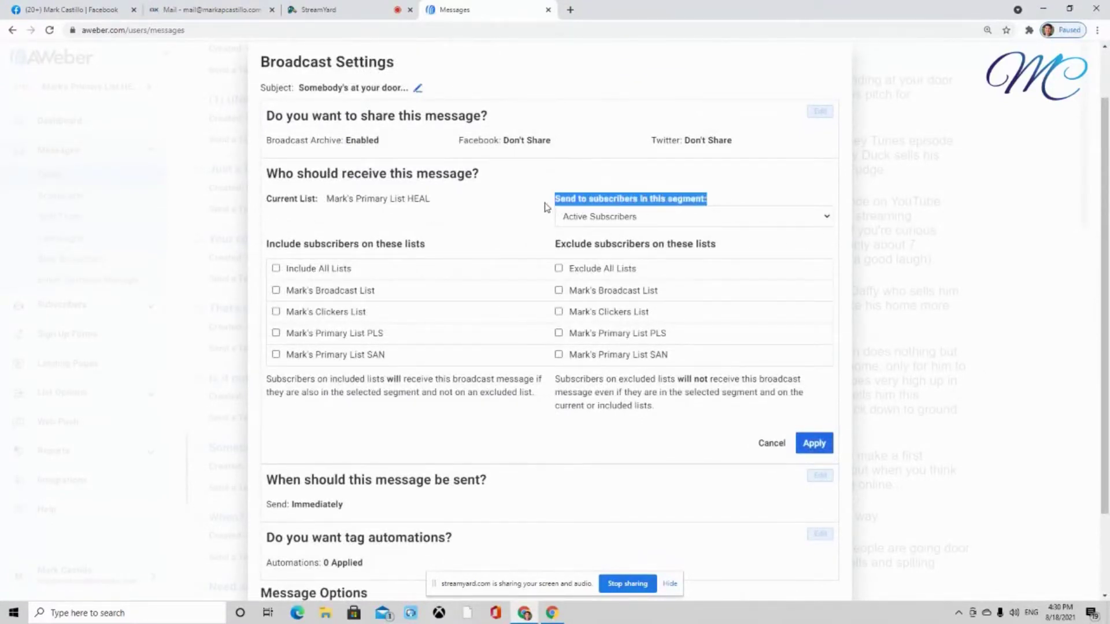
key(ctrl+plus)
key(ctrl+plus)
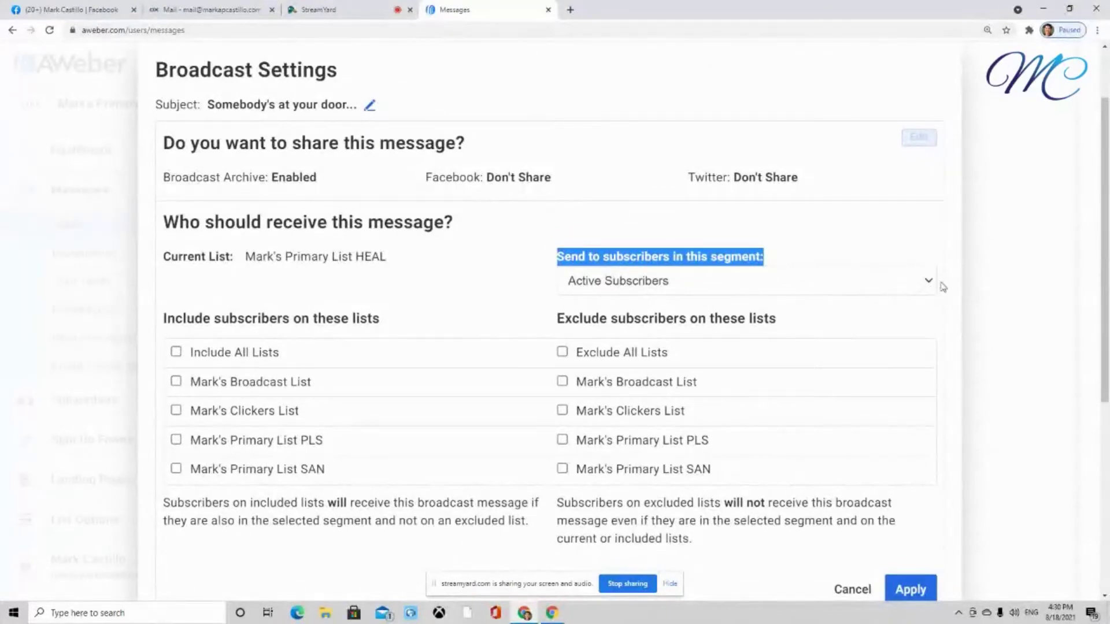
click(930, 283)
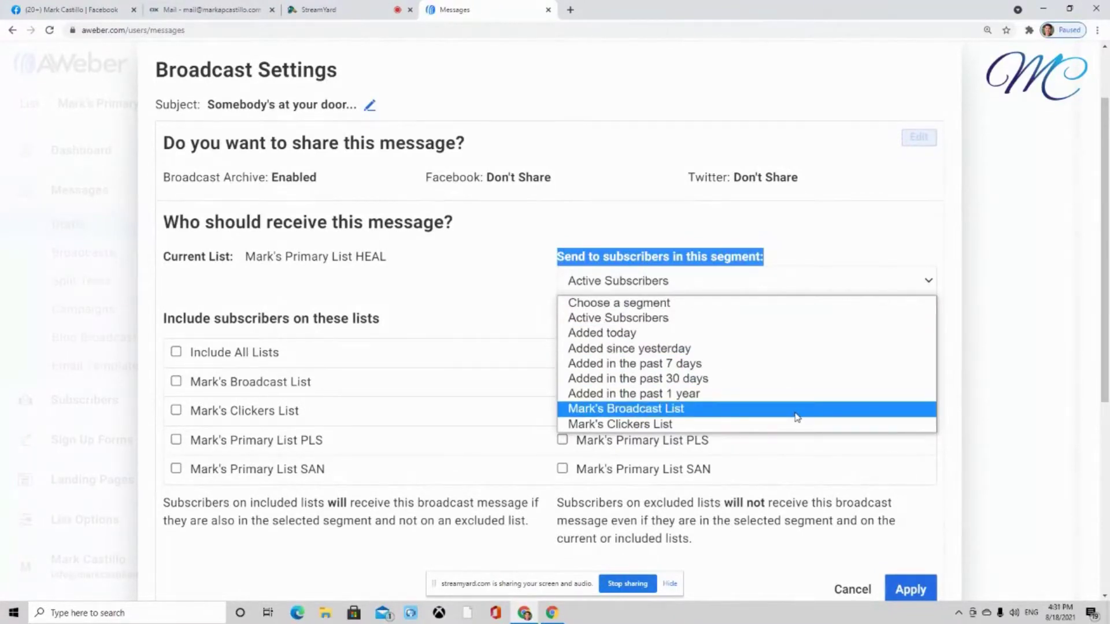
click(929, 279)
click(907, 246)
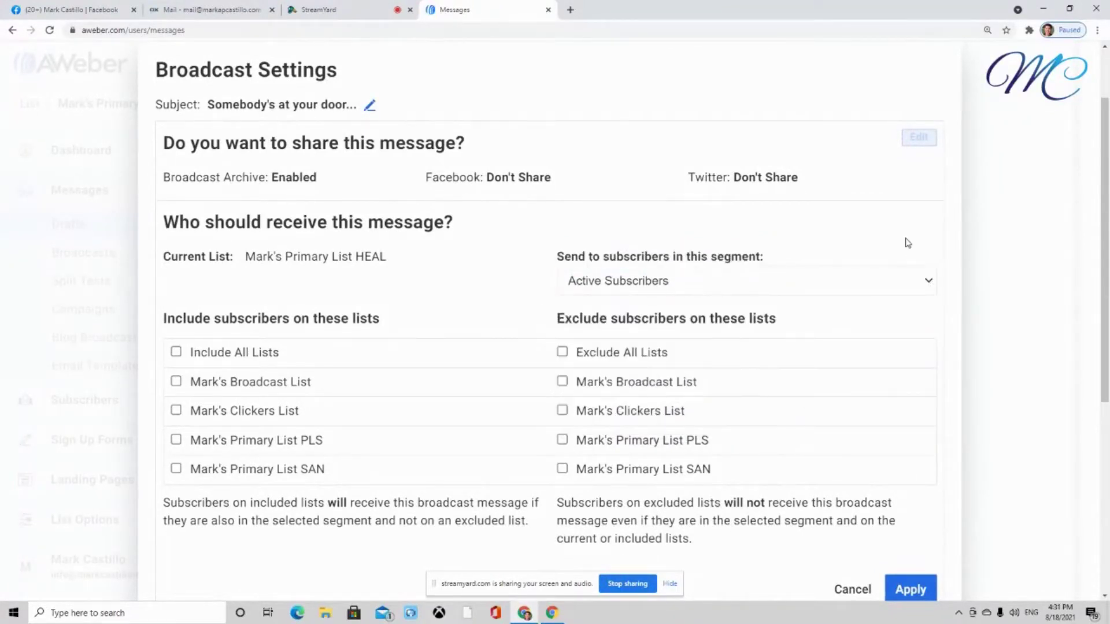
key(ctrl+minus)
key(ctrl+minus)
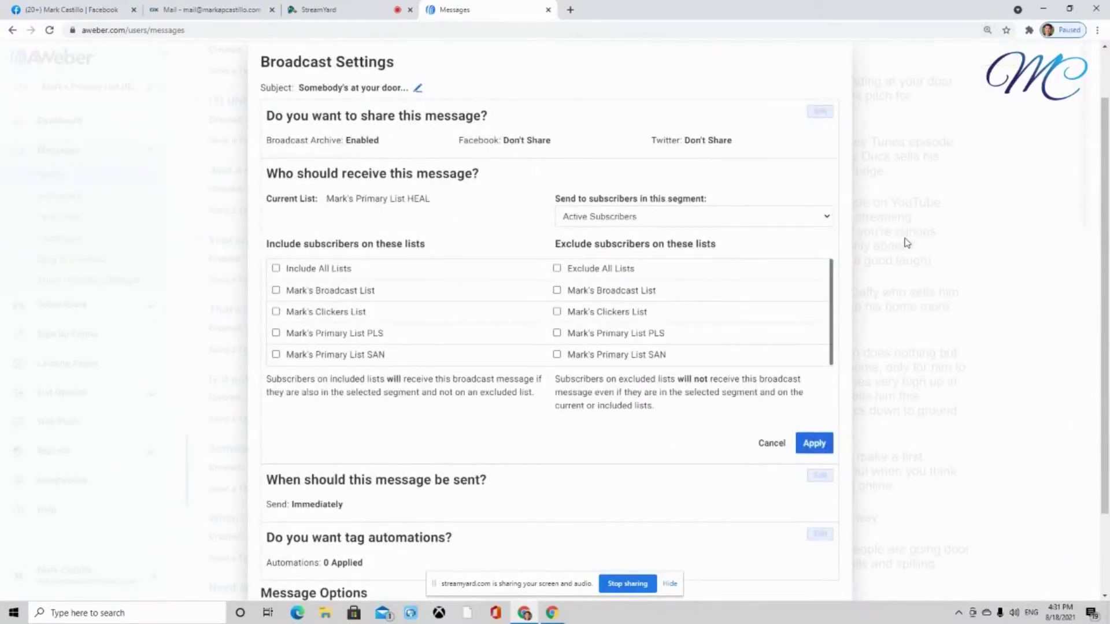
click(814, 443)
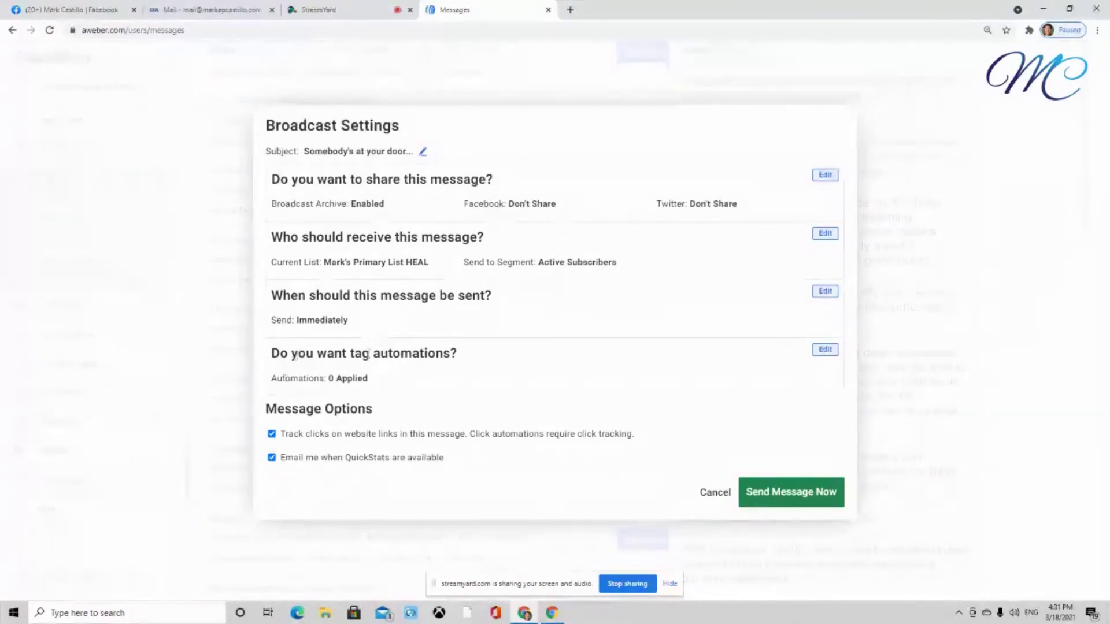
Open the broadcast's tag automations for editing and display the open and click automation fields
drag(475, 362, 258, 358)
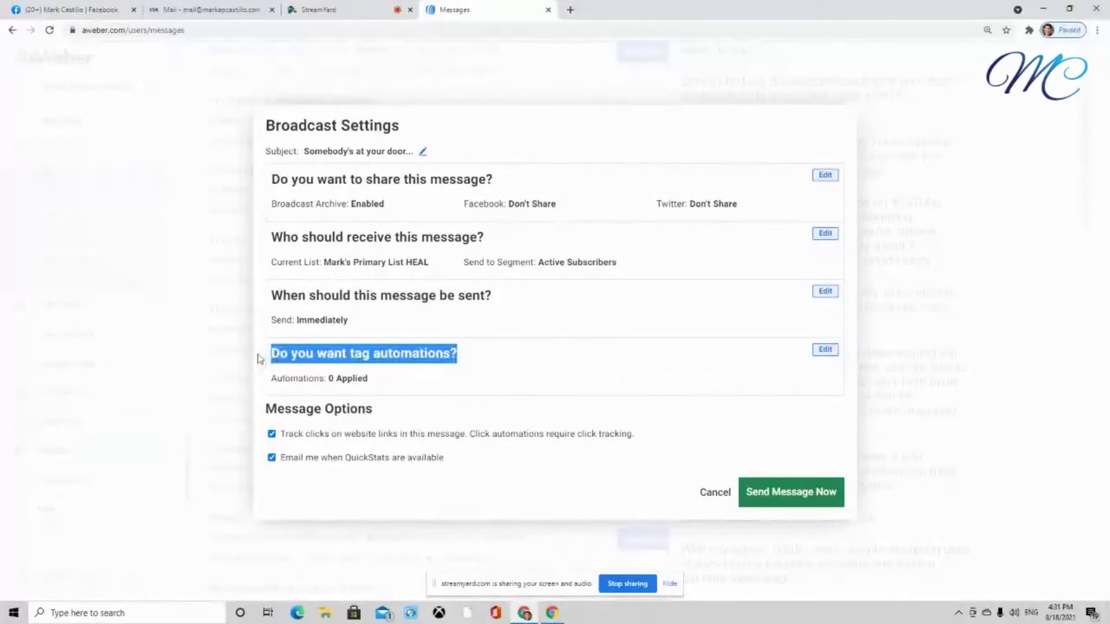
key(ctrl+plus)
key(ctrl+plus)
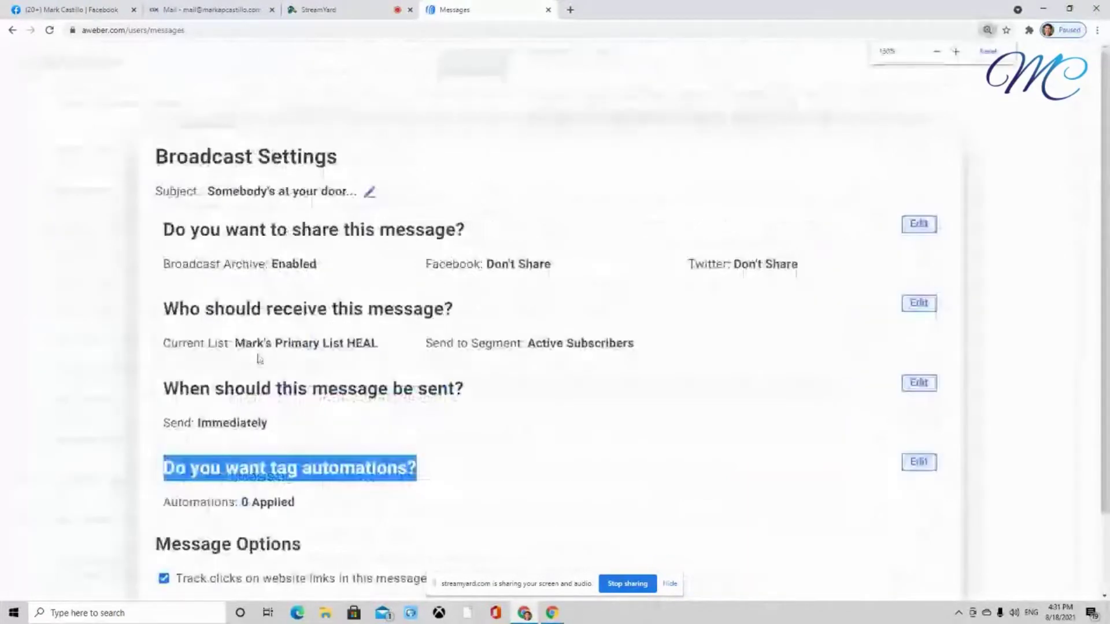
key(ctrl+plus)
scroll(258, 354, down, 3)
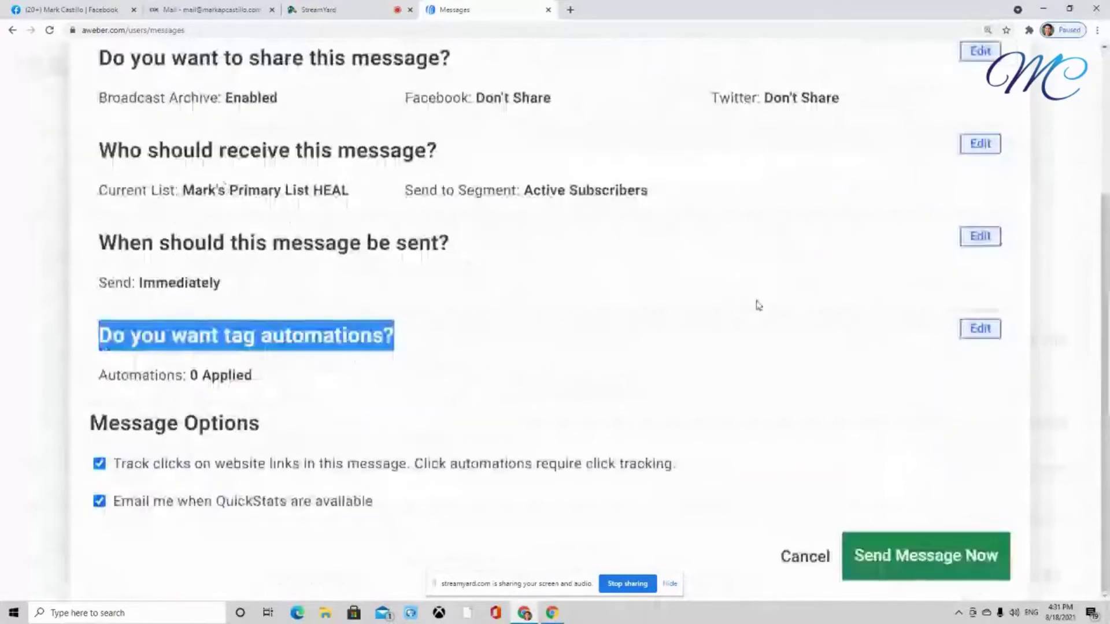
click(981, 329)
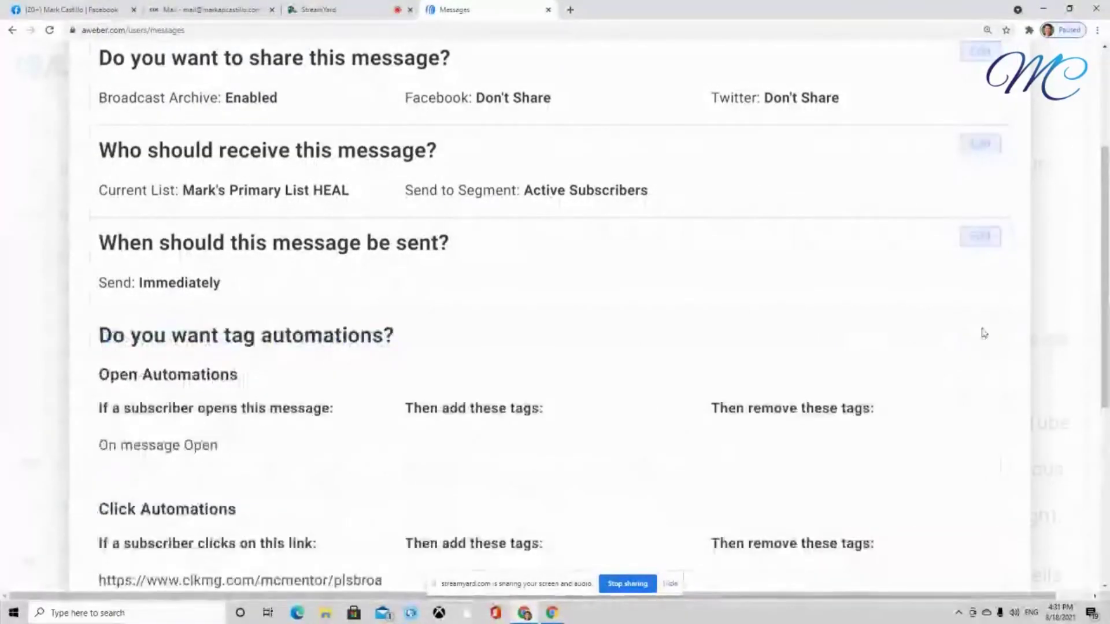
scroll(984, 333, down, 1)
scroll(983, 331, down, 1)
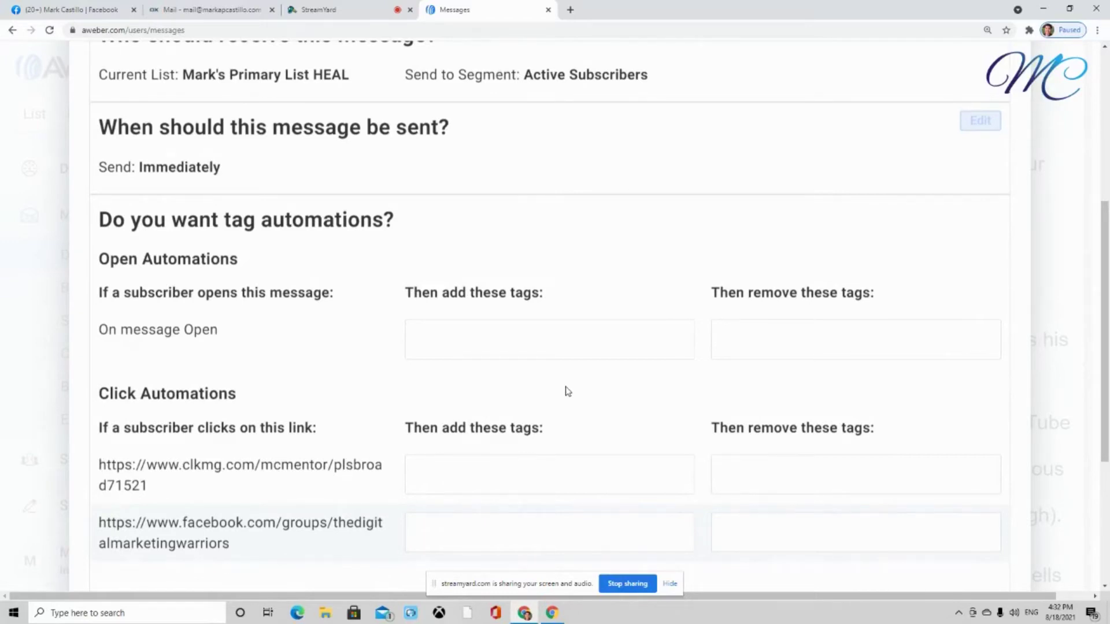
Add the existing clickers list tag to the click automation for the clkmg.com link
drag(352, 488, 99, 466)
click(195, 488)
scroll(268, 550, down, 1)
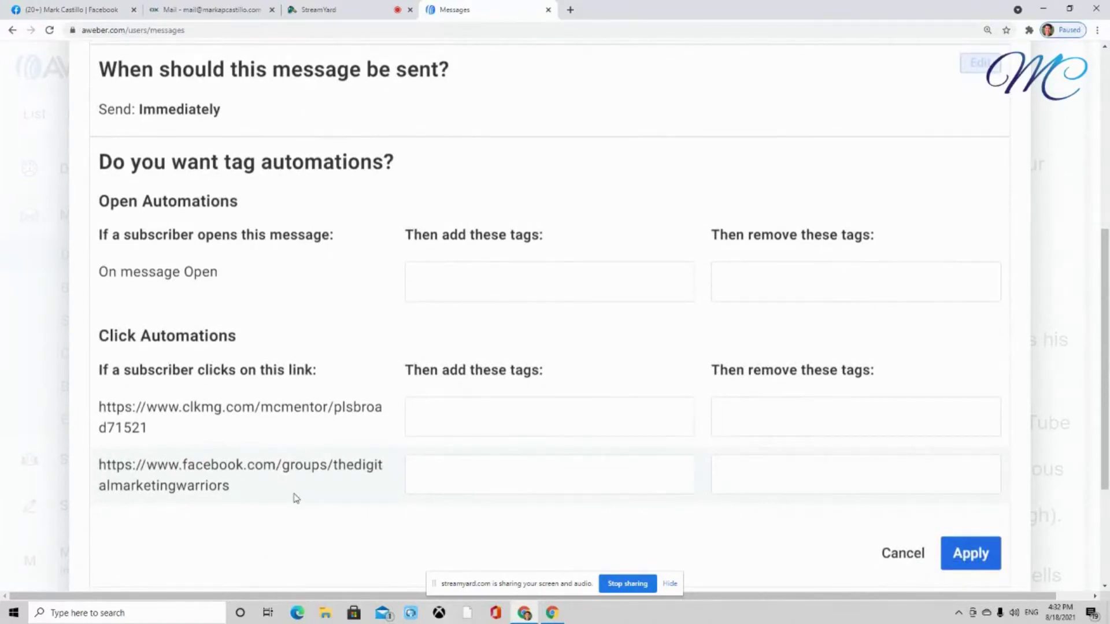
click(532, 420)
text(mark)
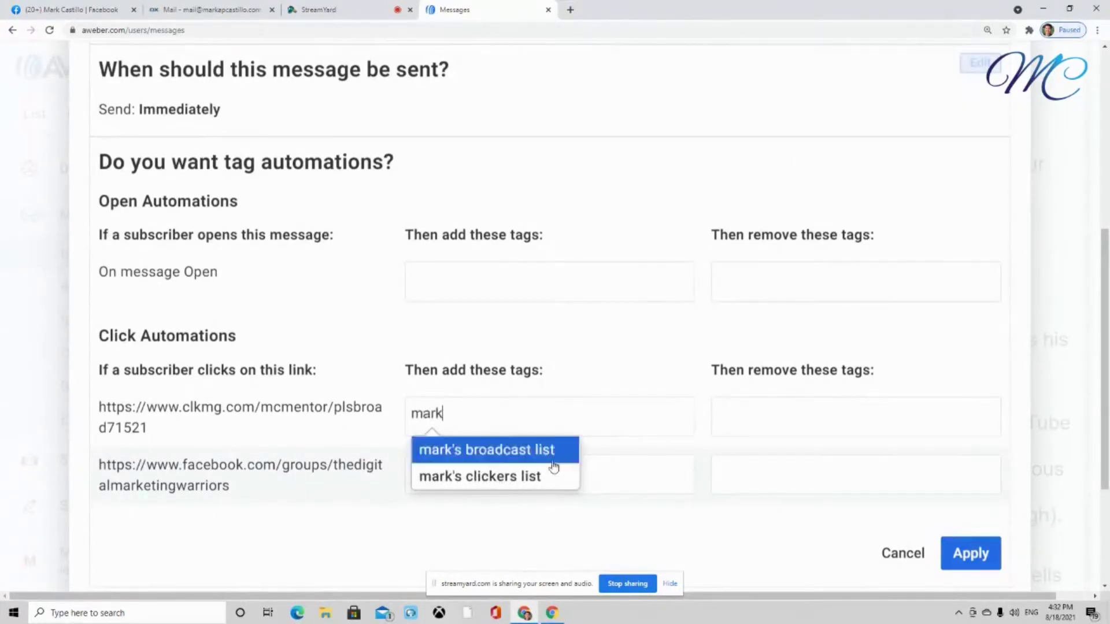
click(550, 481)
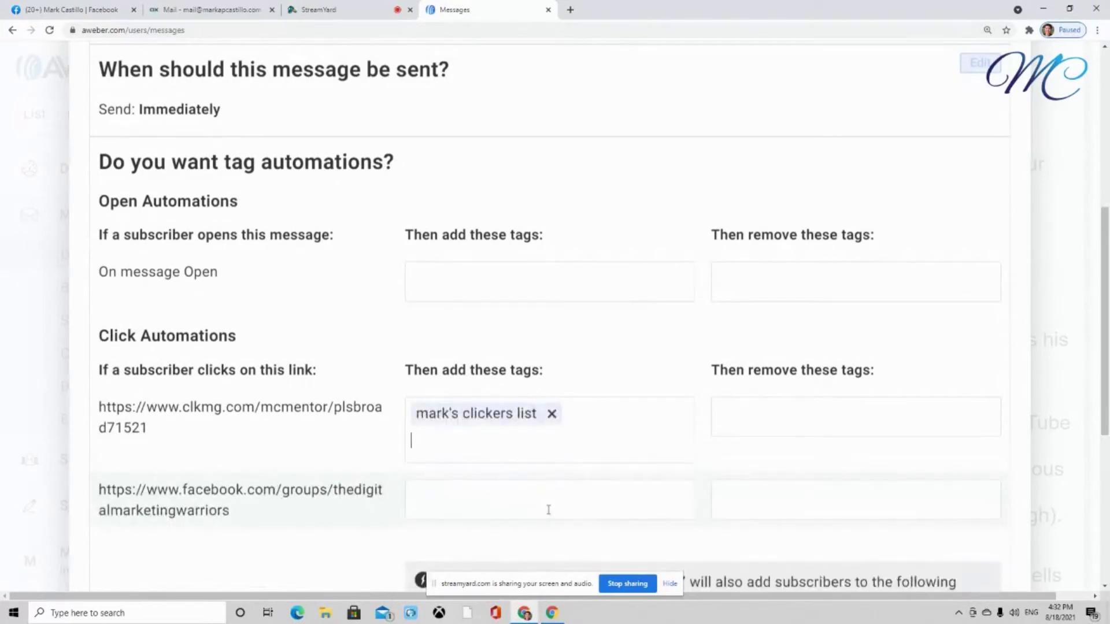
Add the existing clickers list tag to the click automation for the Facebook group link
scroll(548, 509, down, 4)
scroll(547, 510, up, 1)
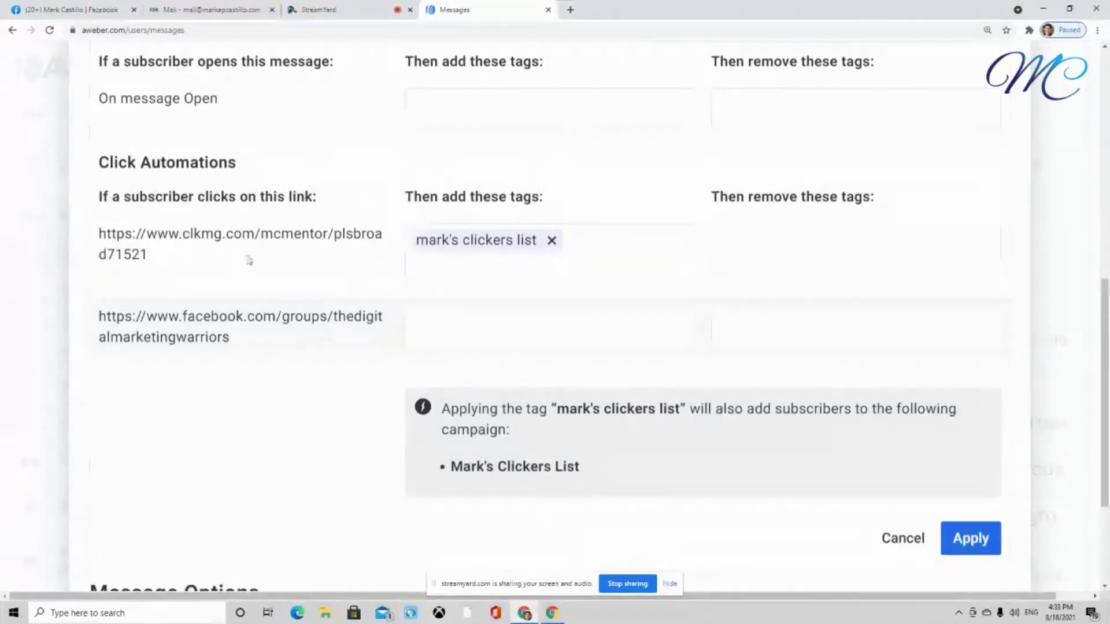
click(509, 341)
text(mark's)
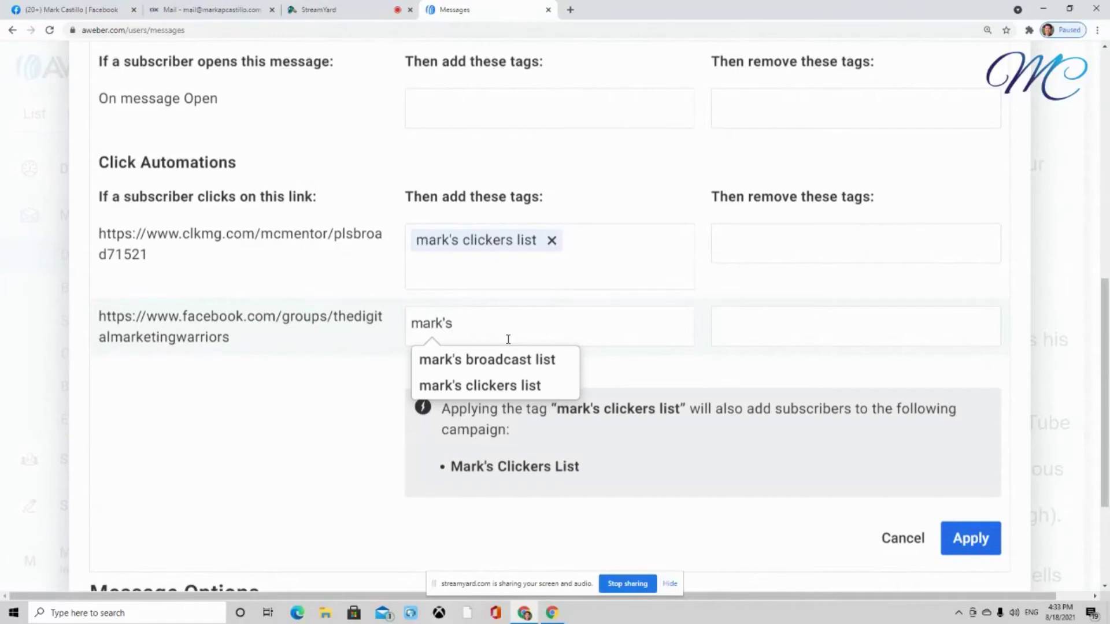
click(482, 385)
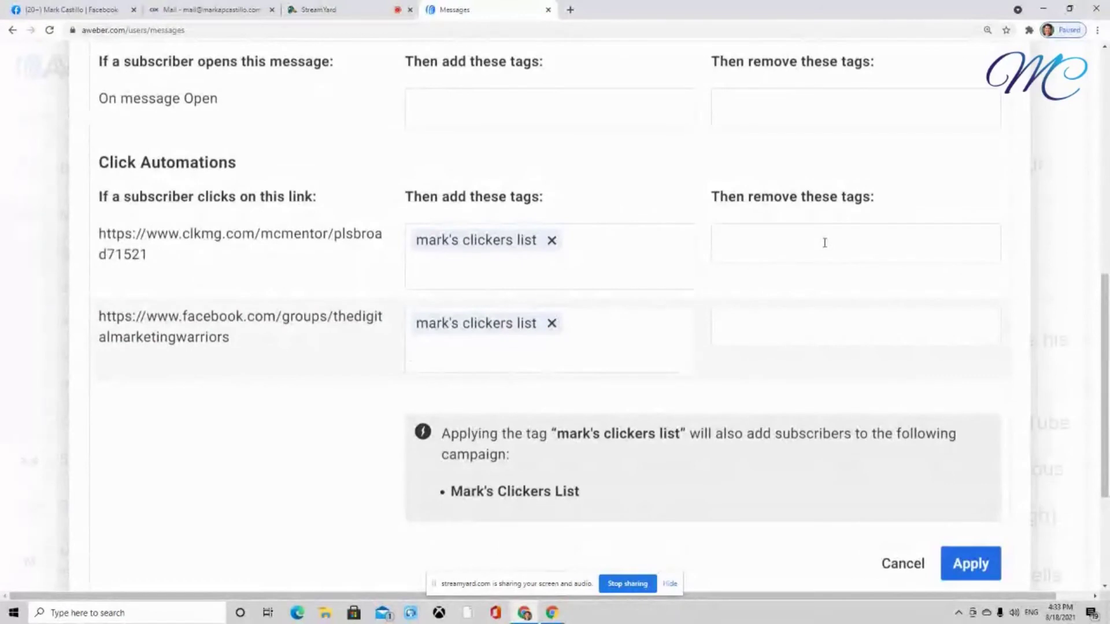
Set the click automation for the clkmg.com link to remove the existing broadcast list tag
drag(890, 200, 710, 197)
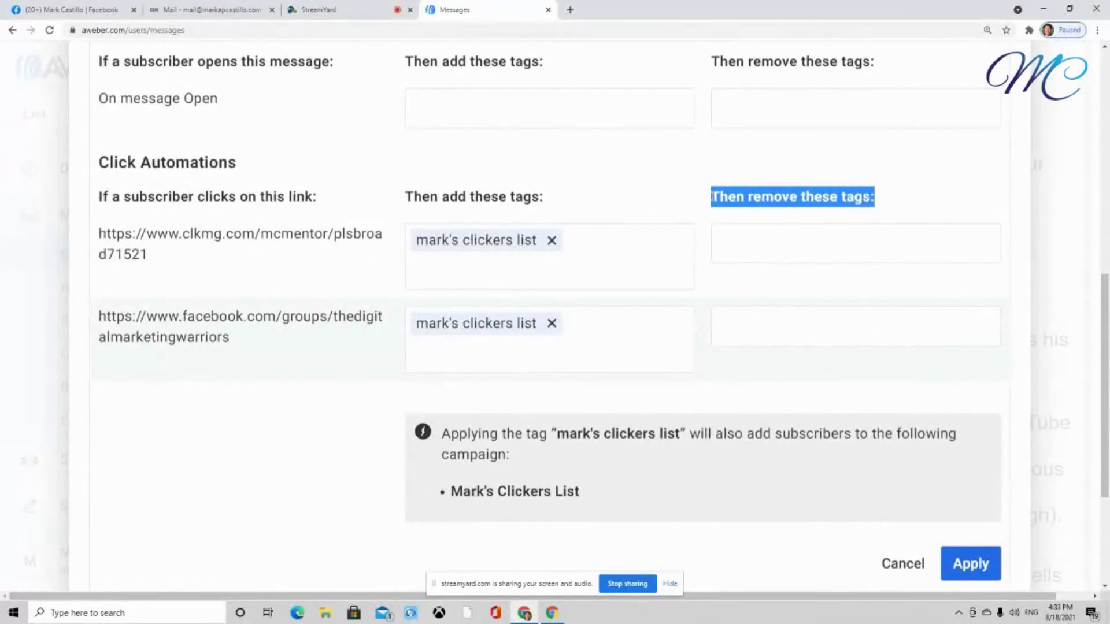
click(883, 202)
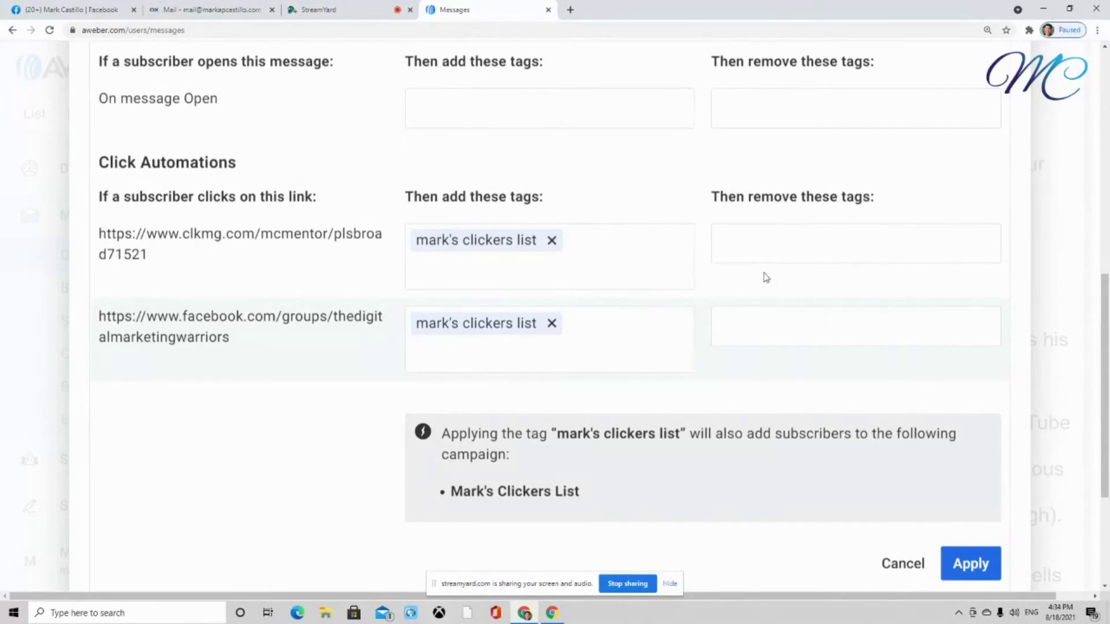
click(767, 245)
text(mark)
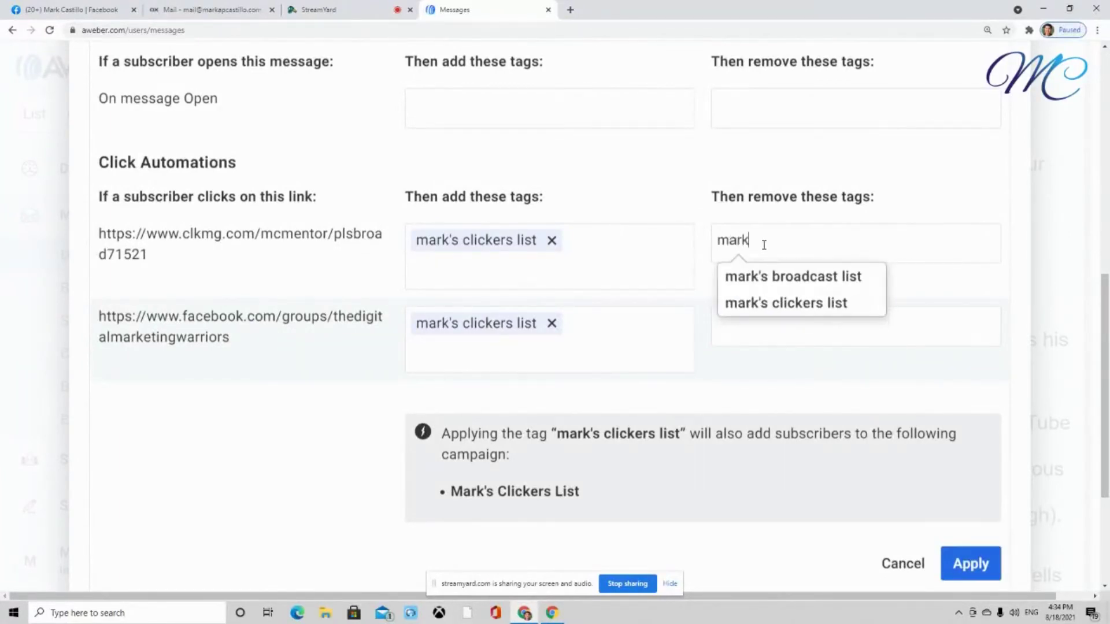
text('s broadcast )
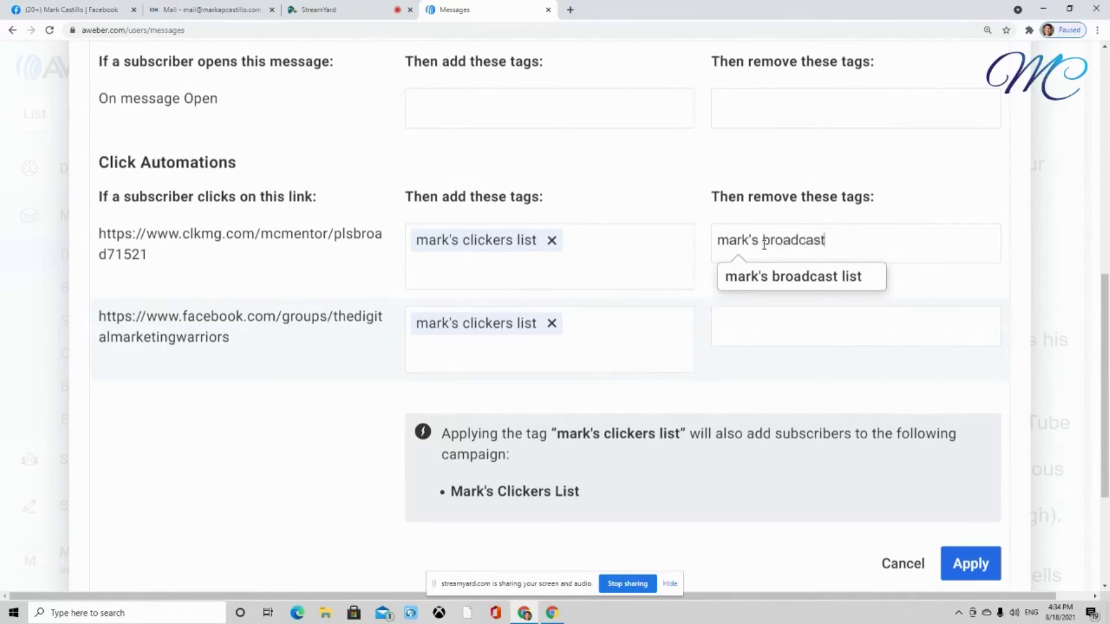
text(list)
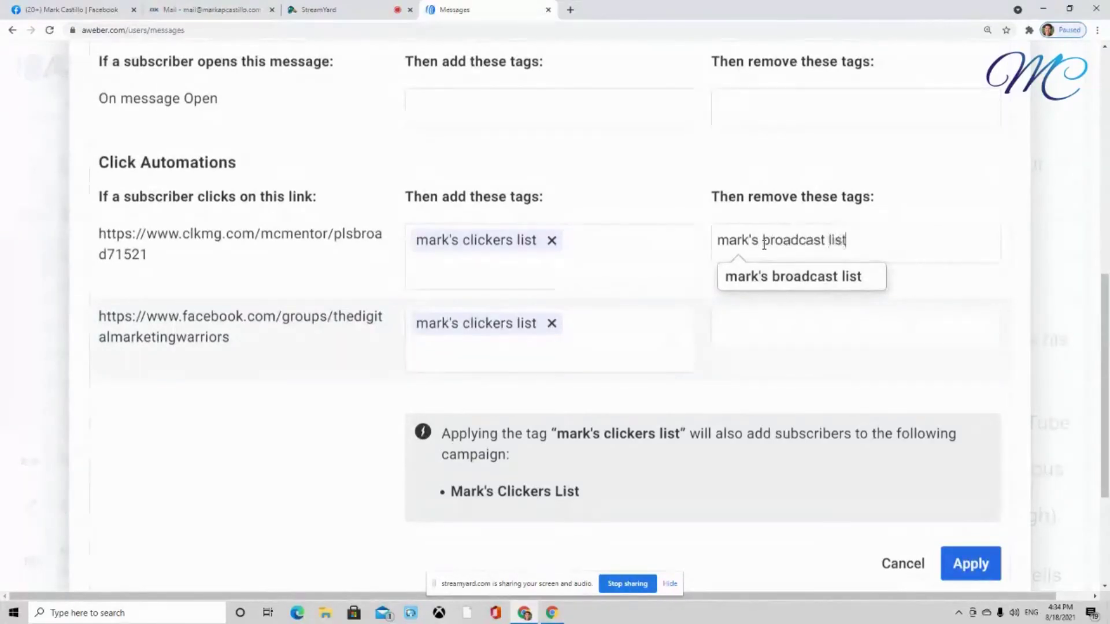
click(792, 276)
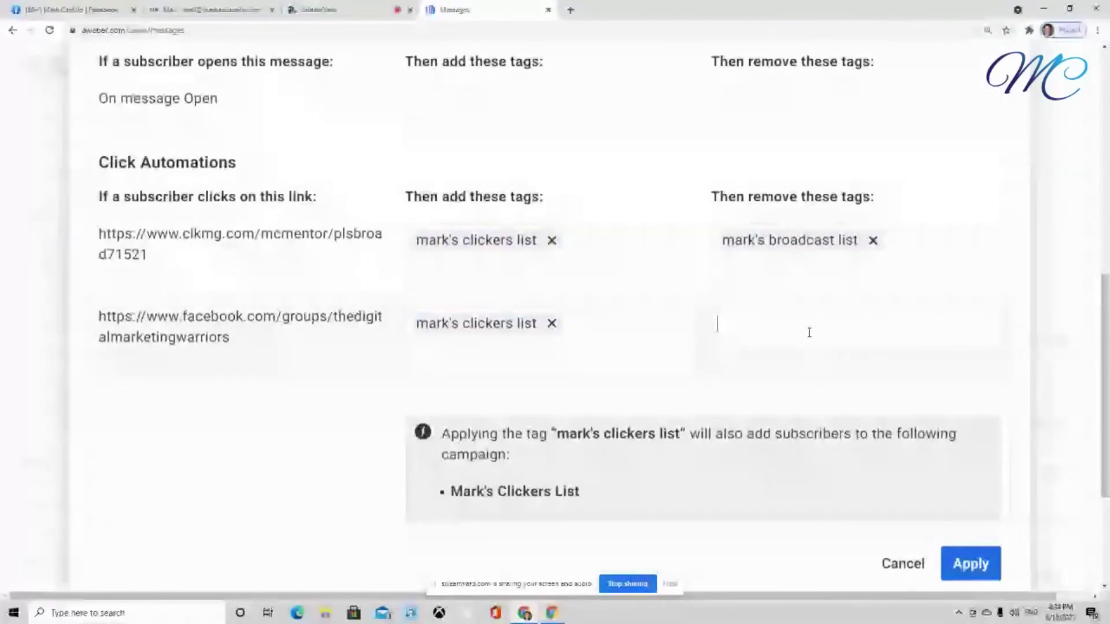
Set the Facebook group link's click automation to remove the existing broadcast list tag, and apply the tag automations
text(mark's broadcast)
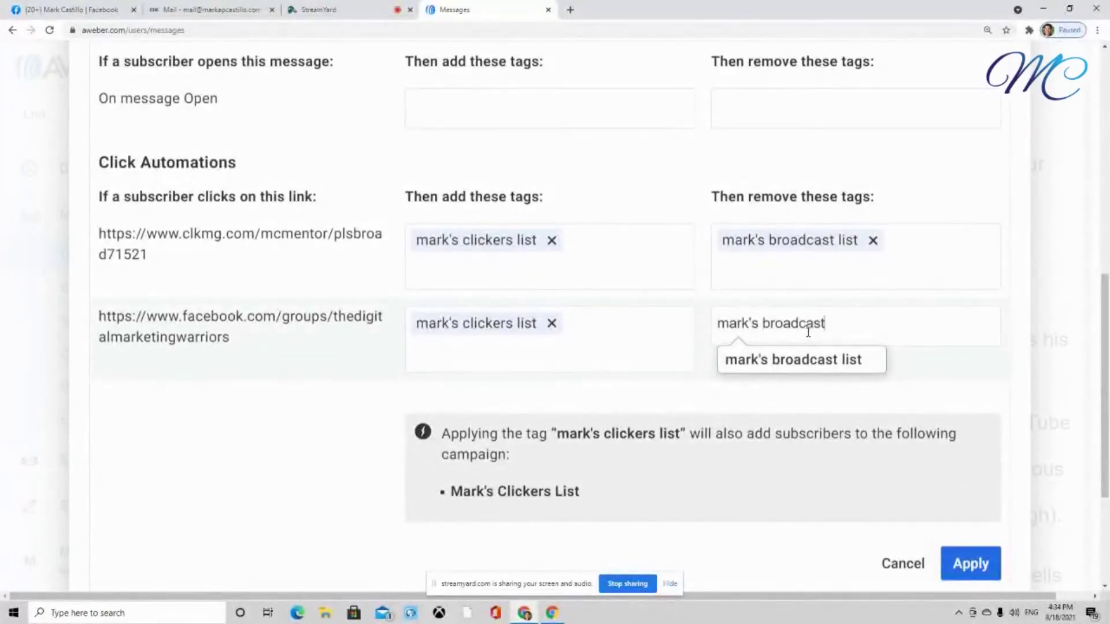
click(812, 364)
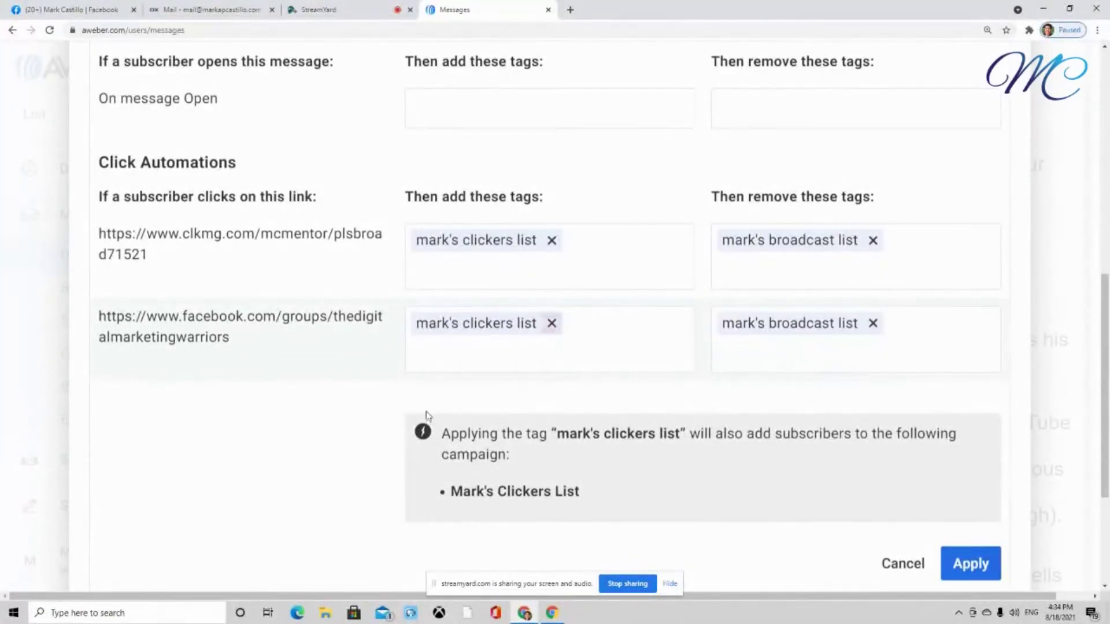
scroll(704, 460, down, 1)
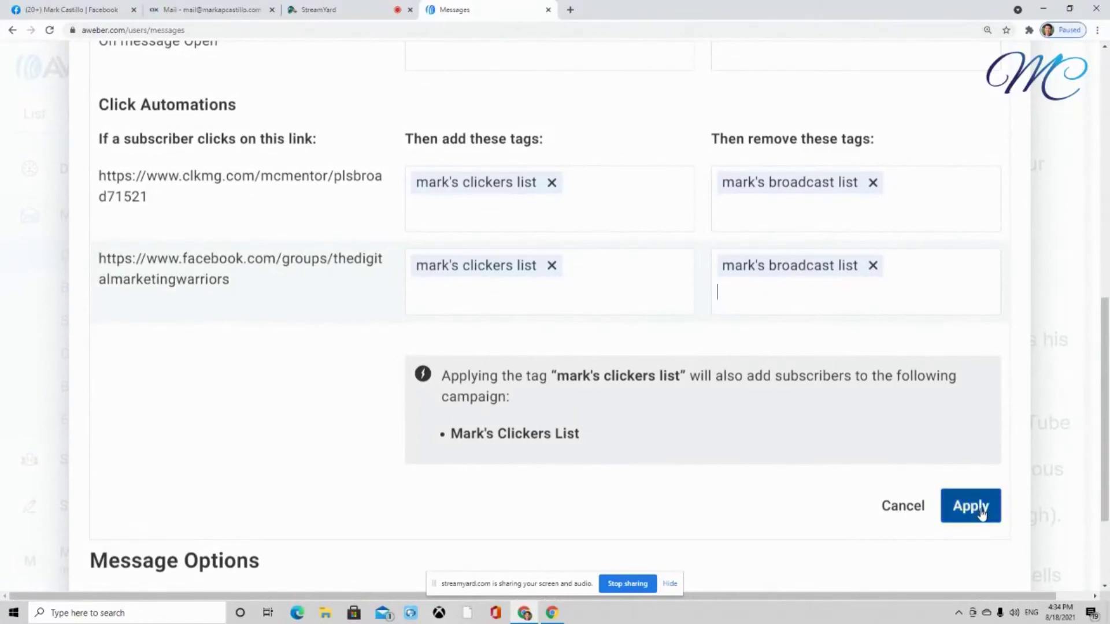
scroll(981, 512, down, 3)
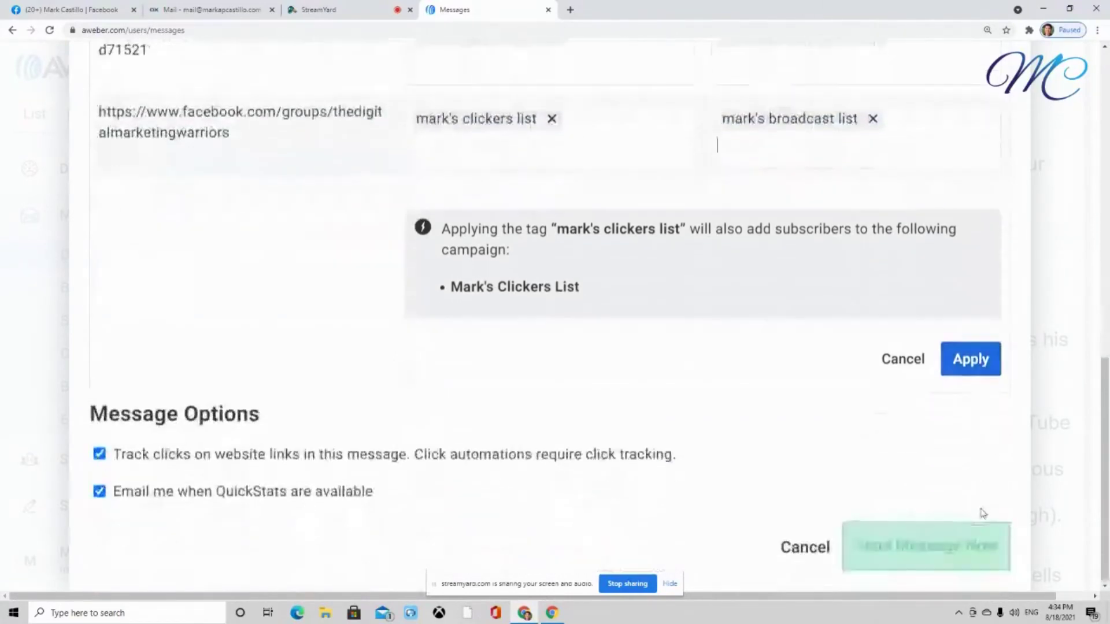
scroll(936, 456, up, 3)
scroll(920, 421, down, 2)
scroll(915, 425, down, 1)
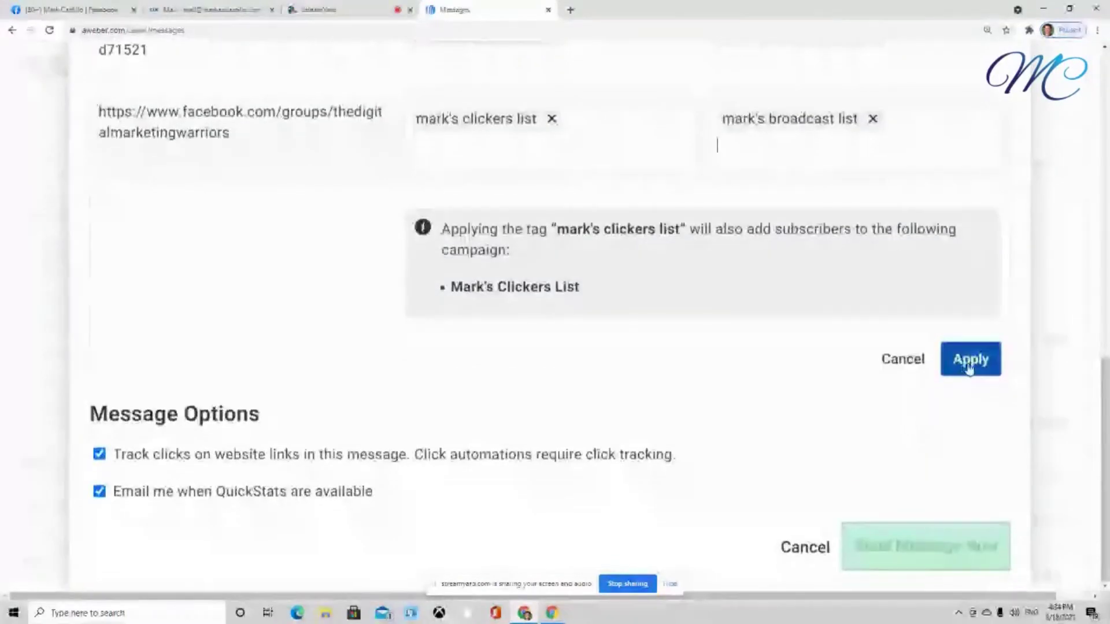
scroll(890, 394, up, 2)
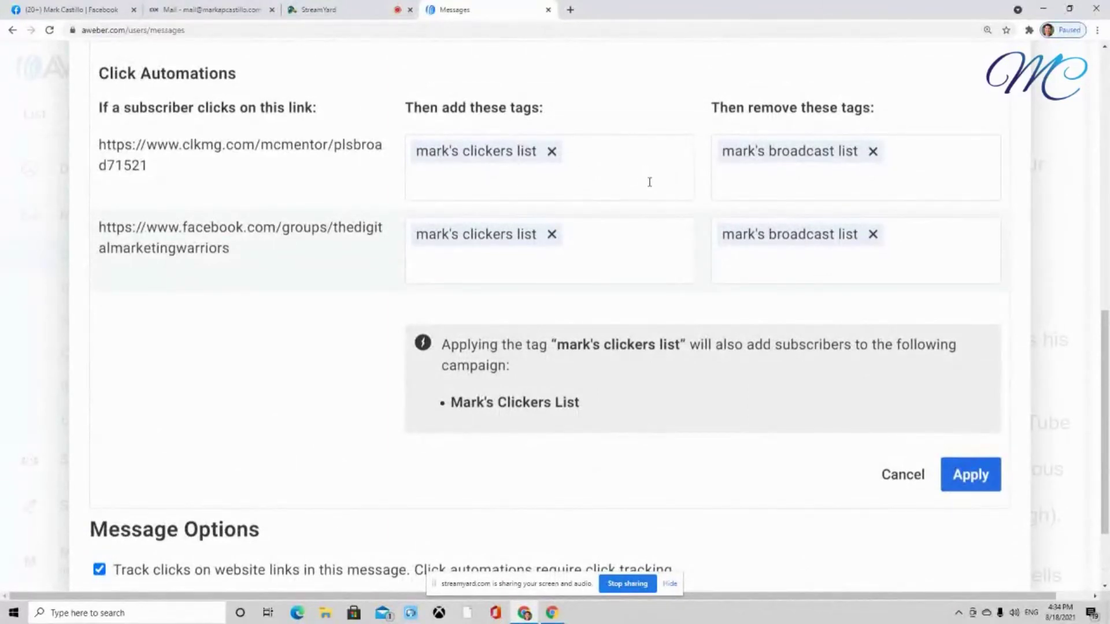
click(996, 483)
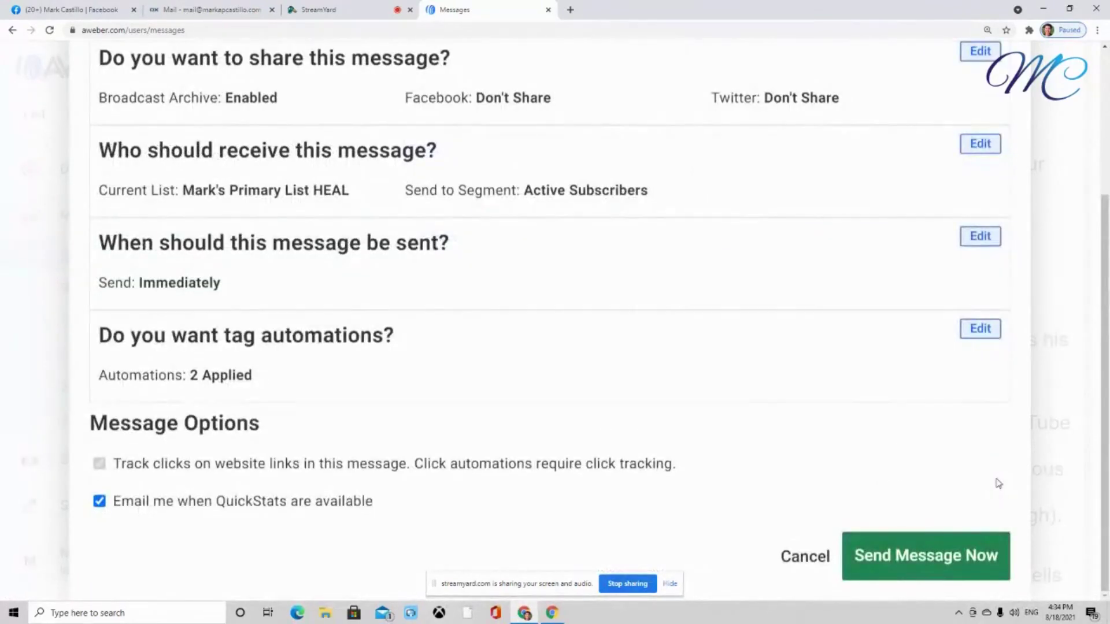
Review the broadcast's sharing, recipient, timing and automation settings, and leave them without sending the message
scroll(970, 471, up, 2)
scroll(970, 471, down, 2)
scroll(1023, 161, up, 3)
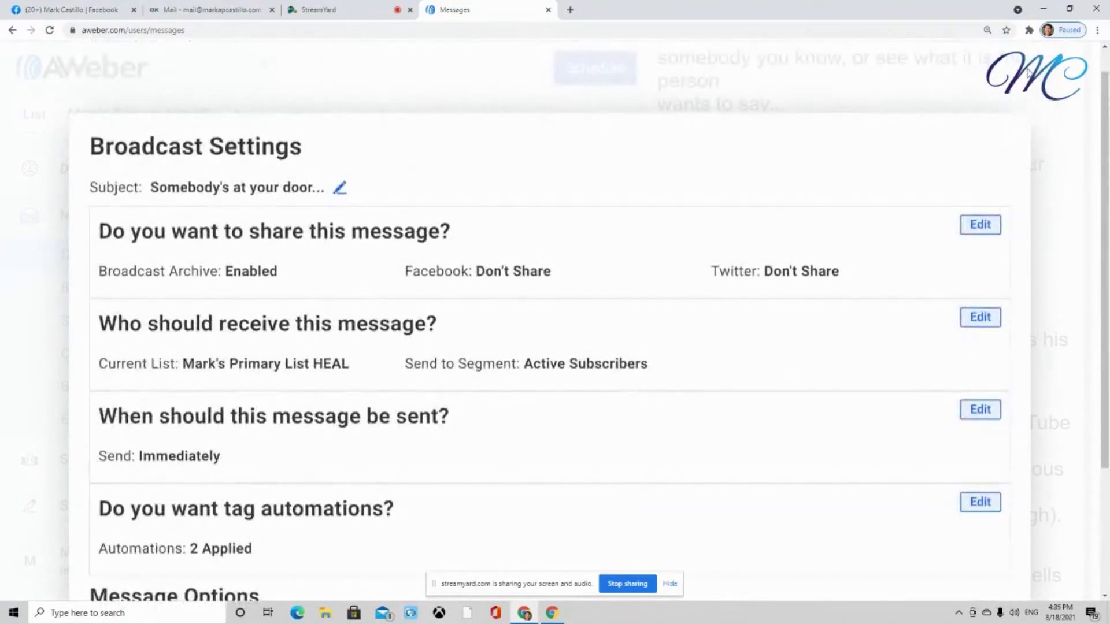
scroll(1034, 76, down, 1)
key(ctrl+minus)
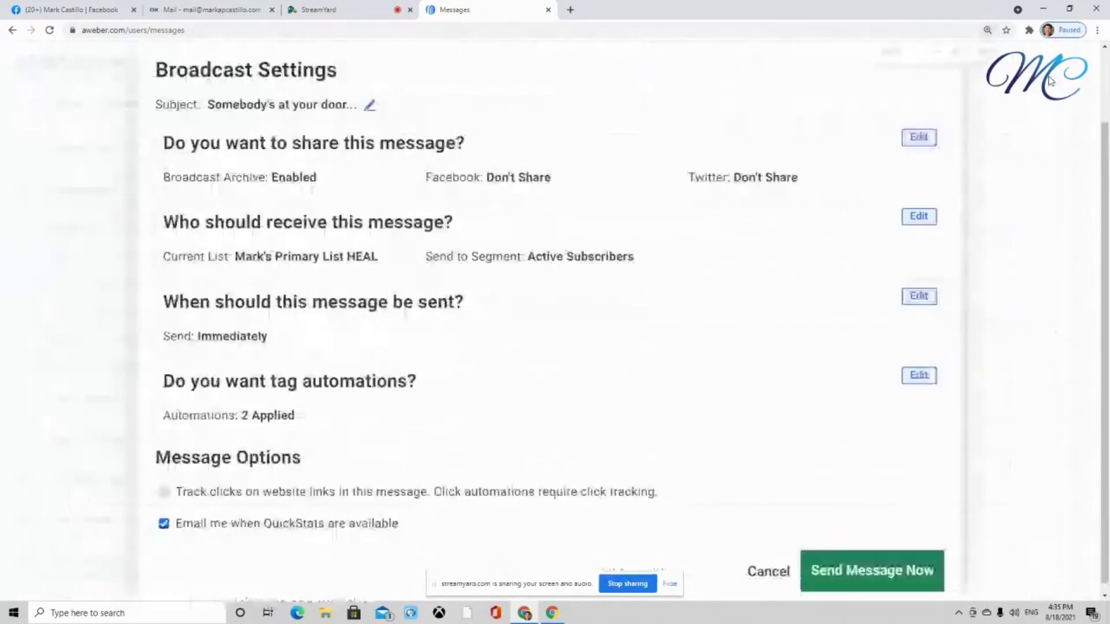
key(ctrl+minus)
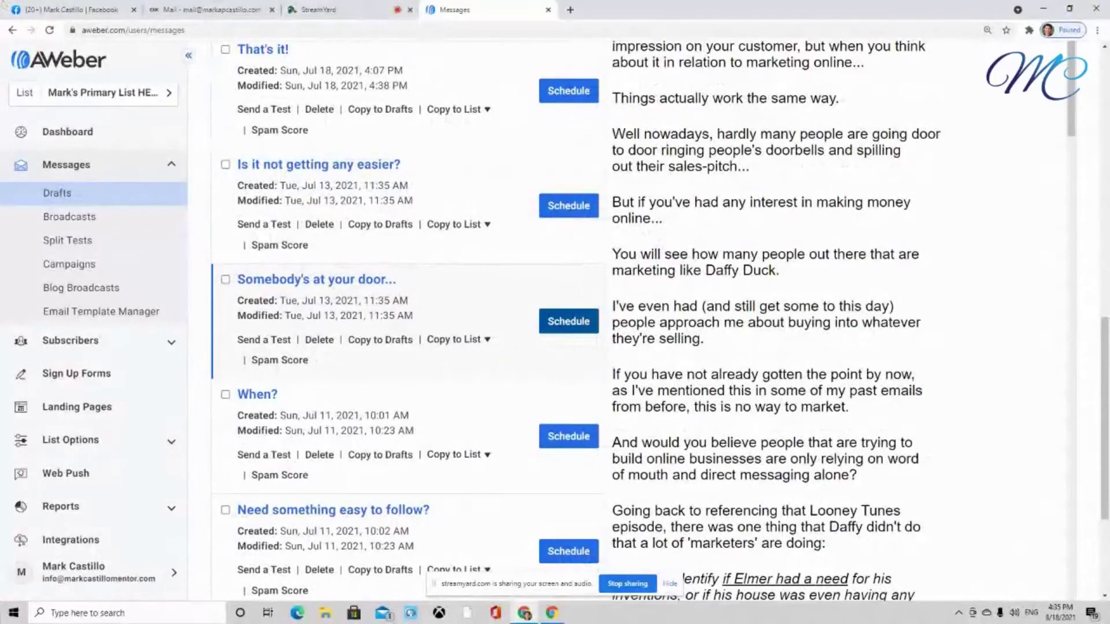
click(627, 584)
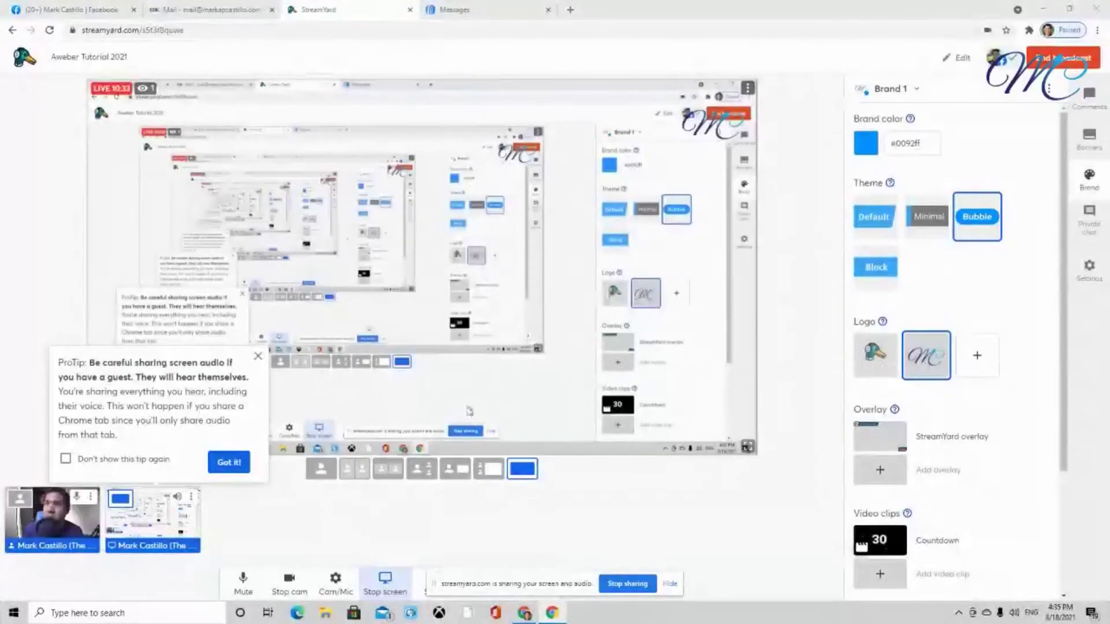
click(462, 10)
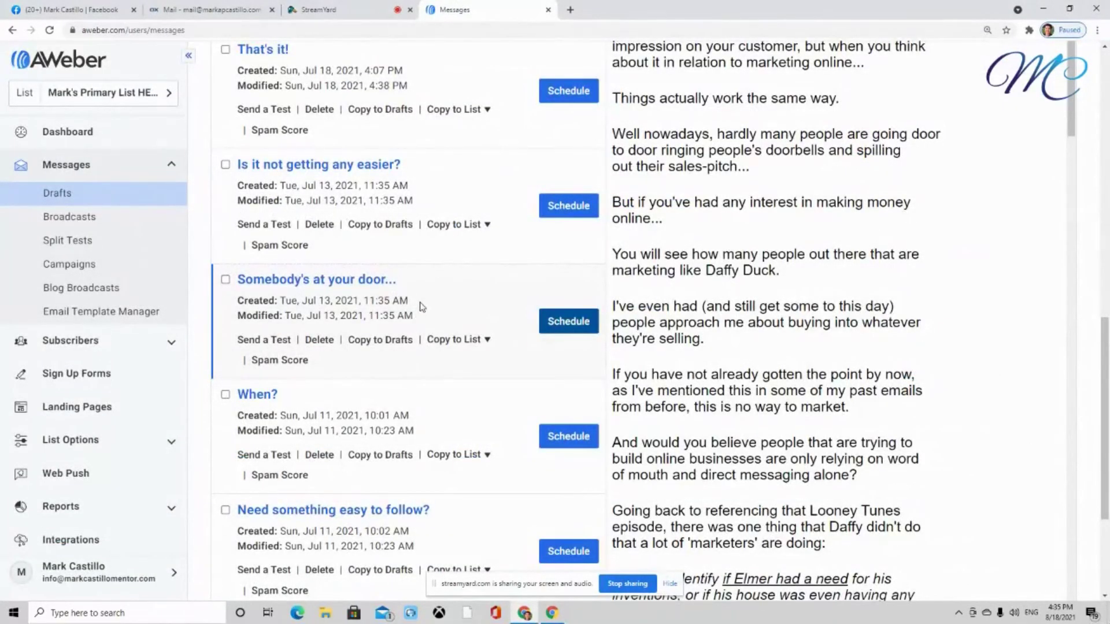
Reopen the broadcast settings of the draft "Somebody's at your door..." and open its tag automations for editing
click(572, 326)
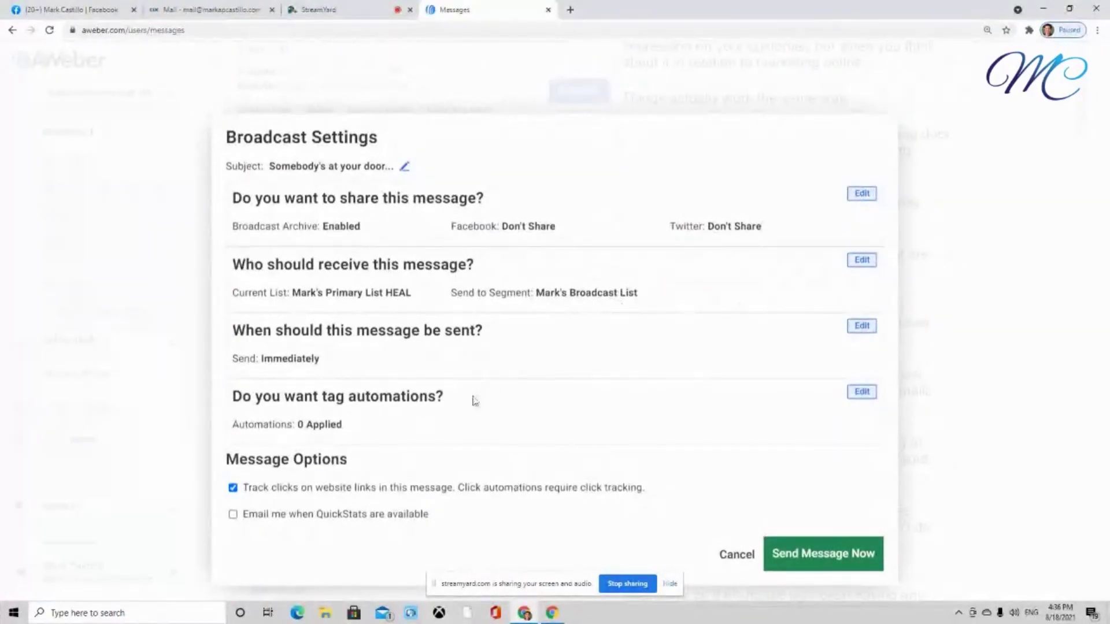
drag(443, 399, 230, 396)
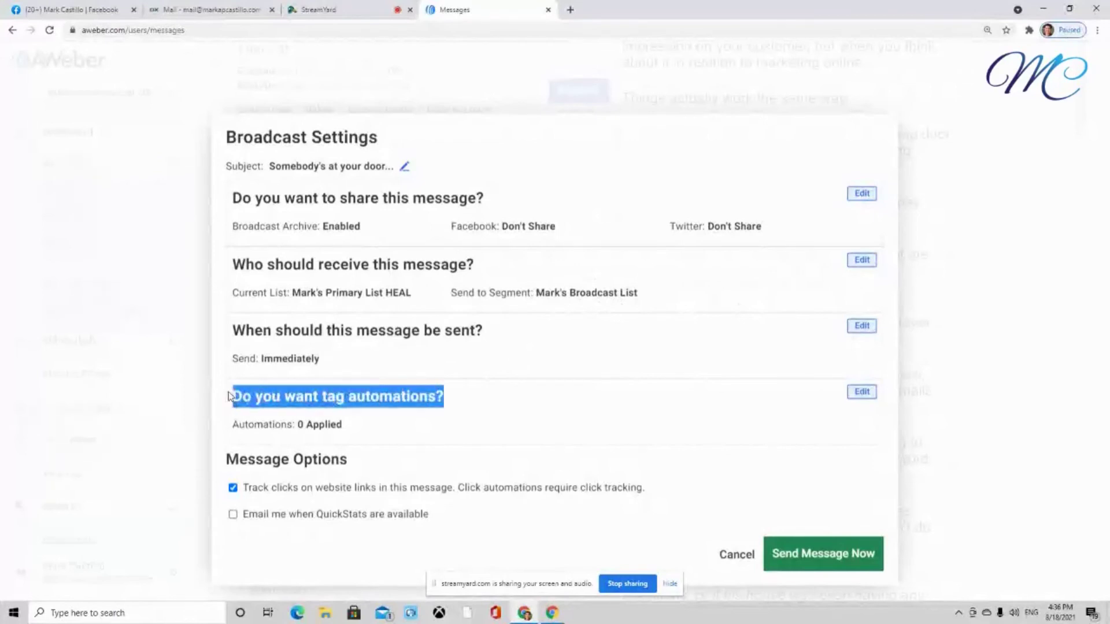
click(576, 408)
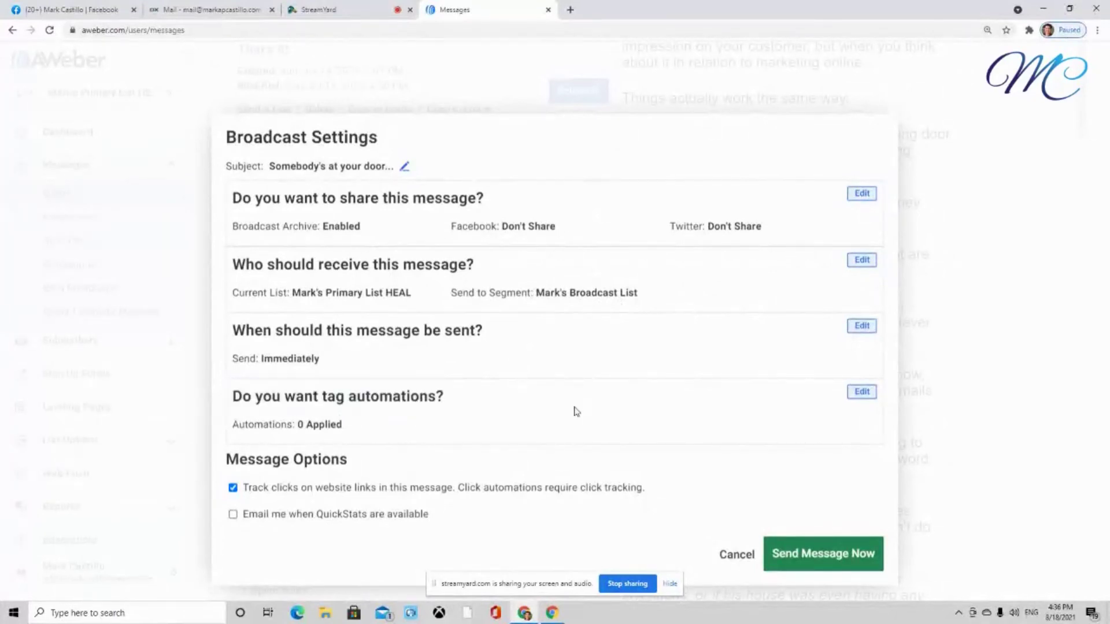
click(862, 392)
scroll(848, 396, down, 2)
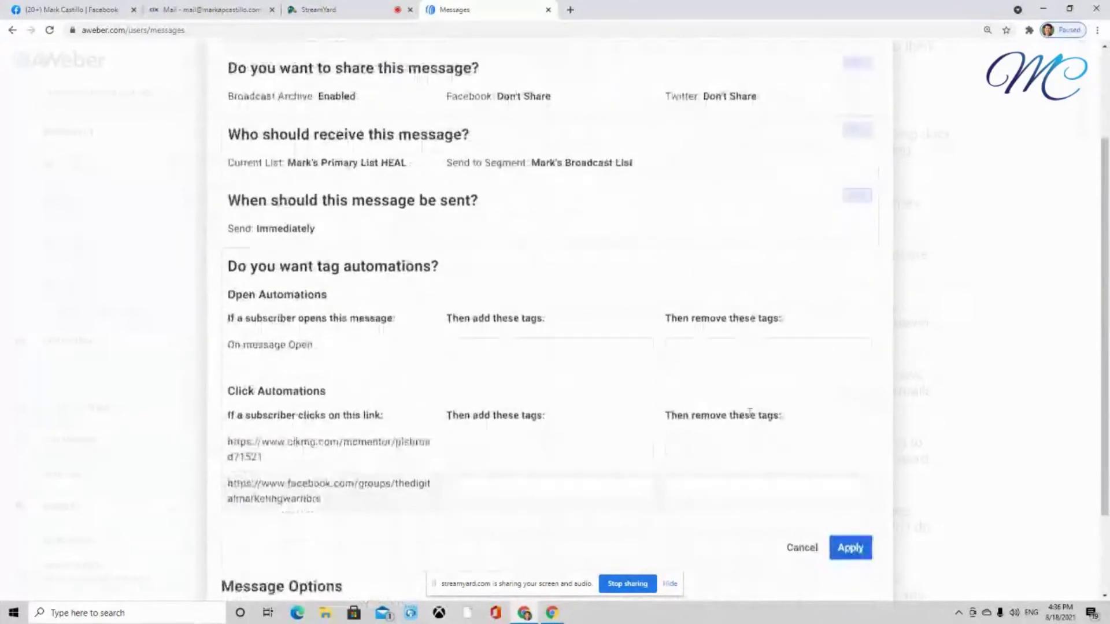
Try adding the clickers list tag and removing the broadcast list tag for the clkmg.com link, and close the settings without applying
click(508, 444)
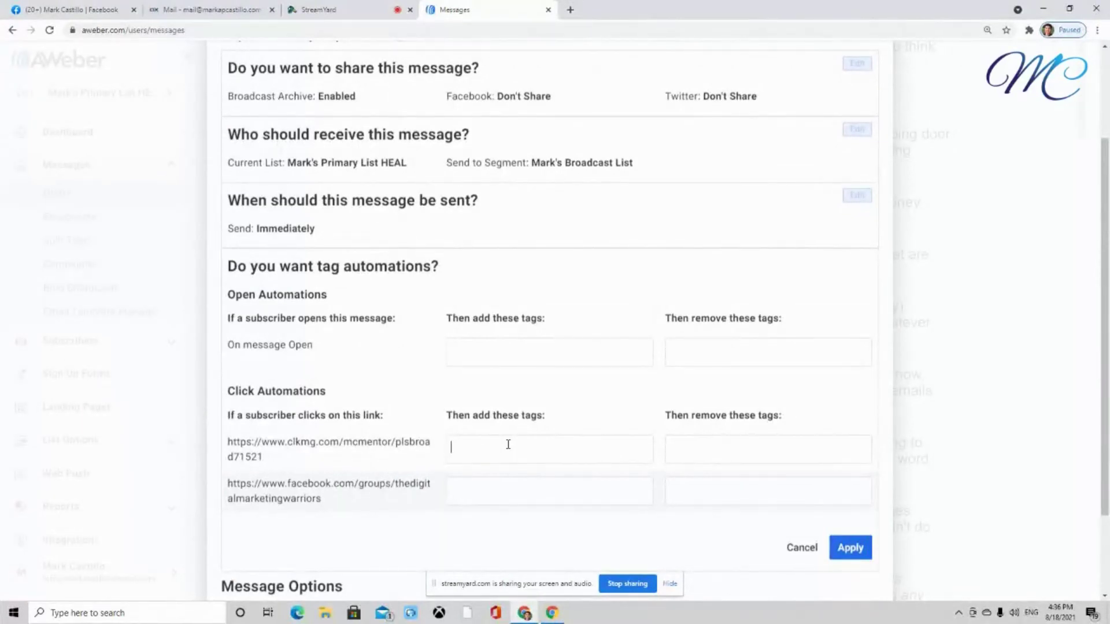
text(mark)
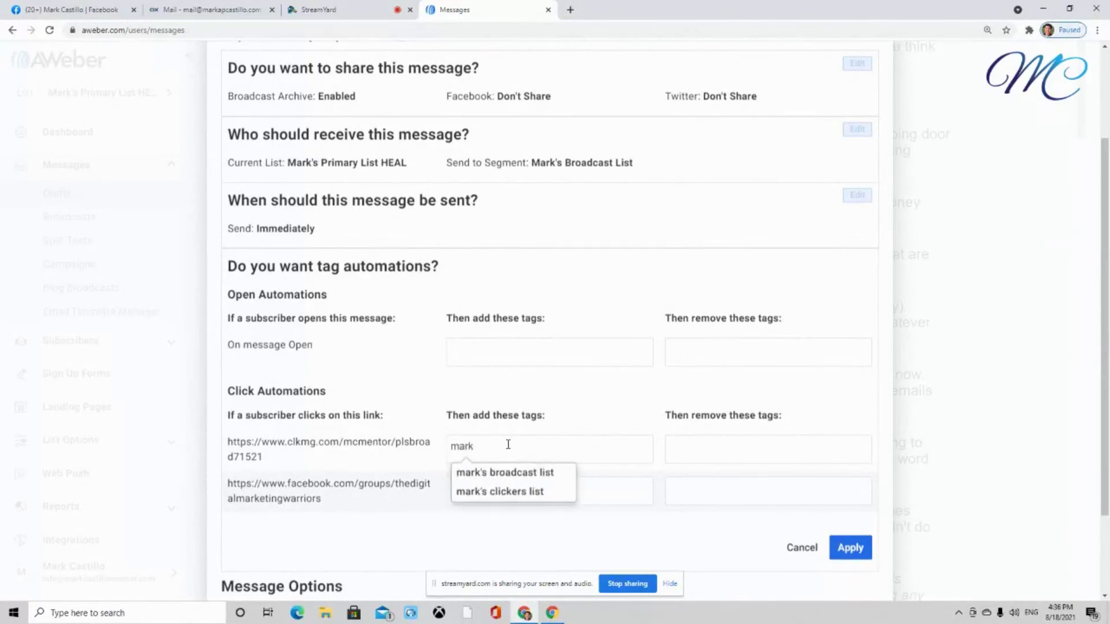
click(543, 492)
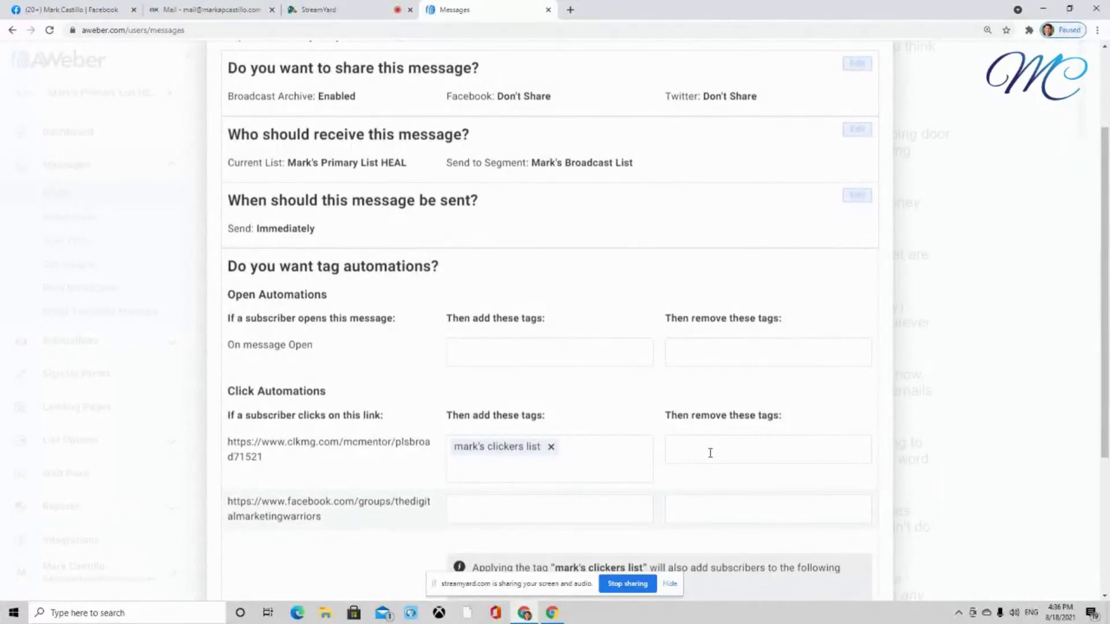
text(ark's )
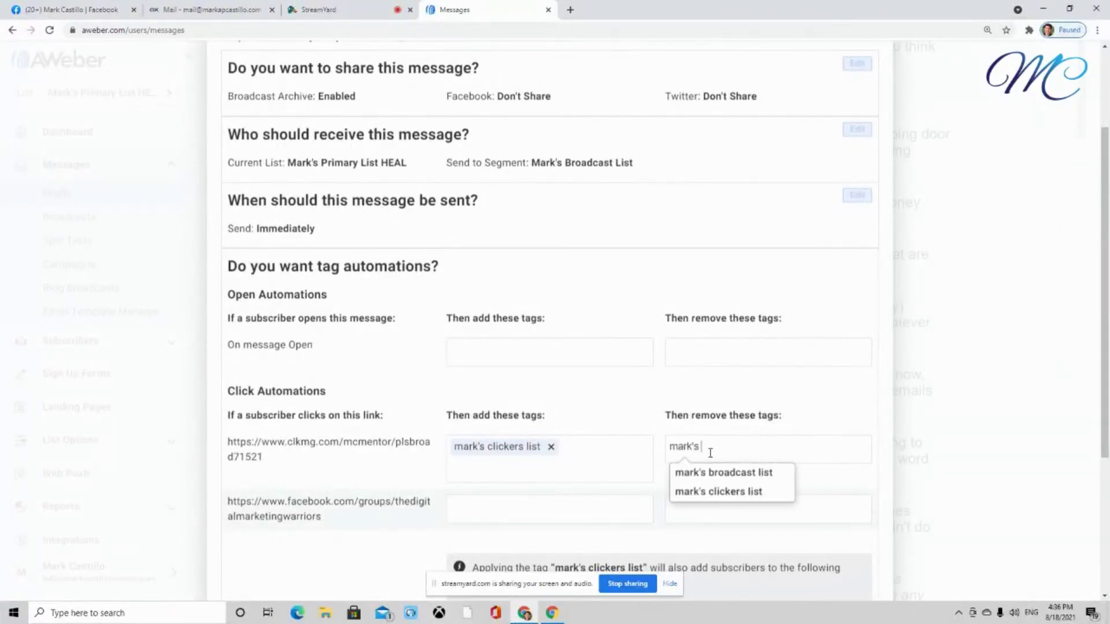
text(bro)
click(755, 470)
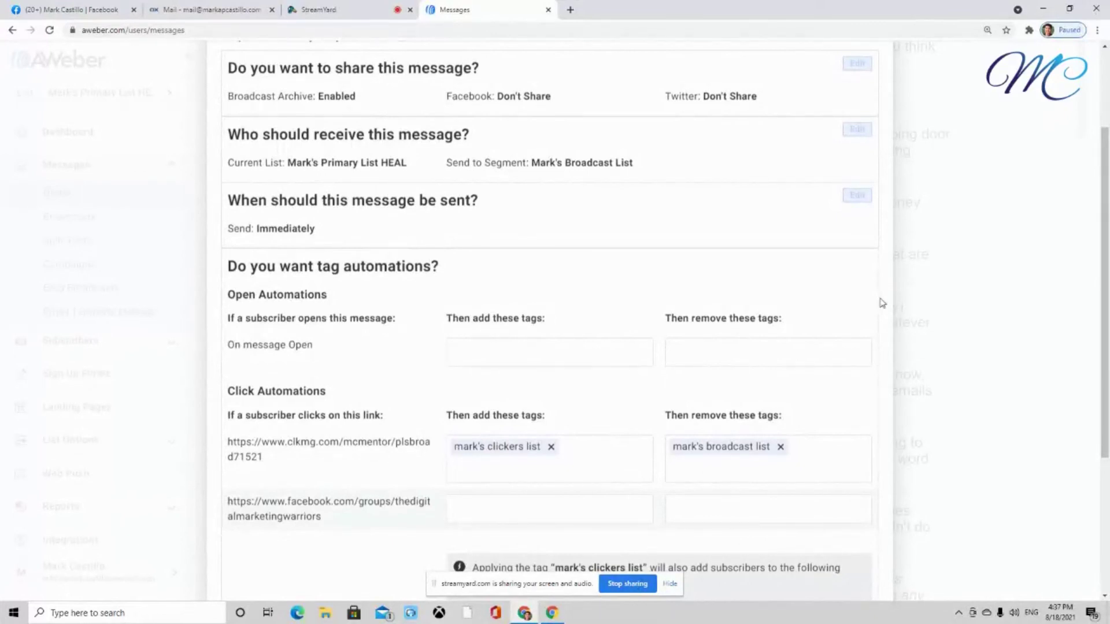
scroll(879, 302, up, 1)
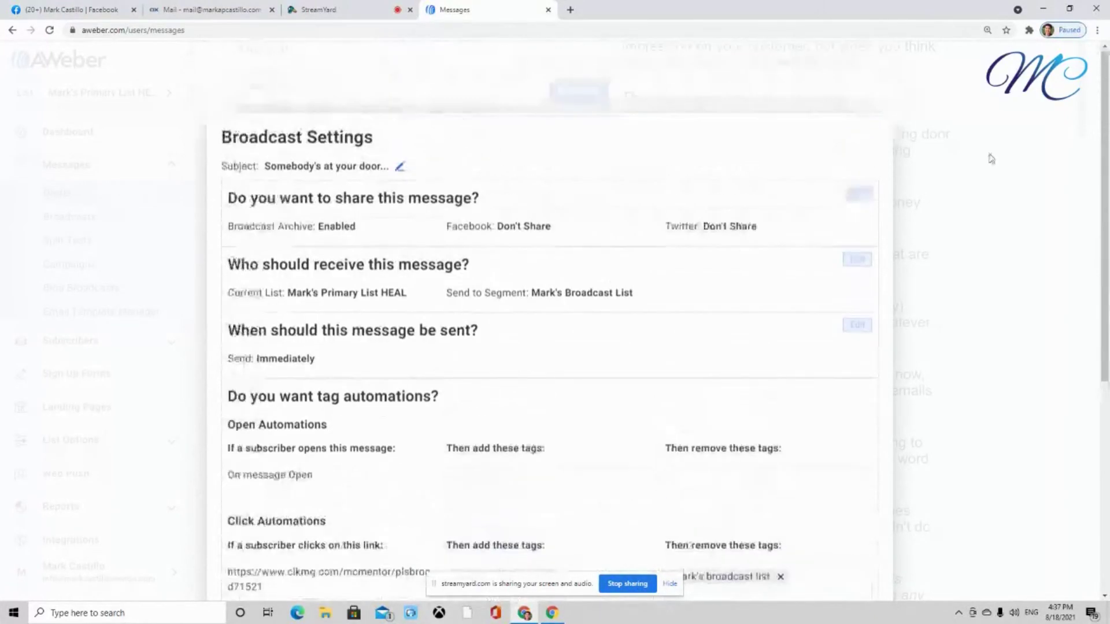
click(986, 159)
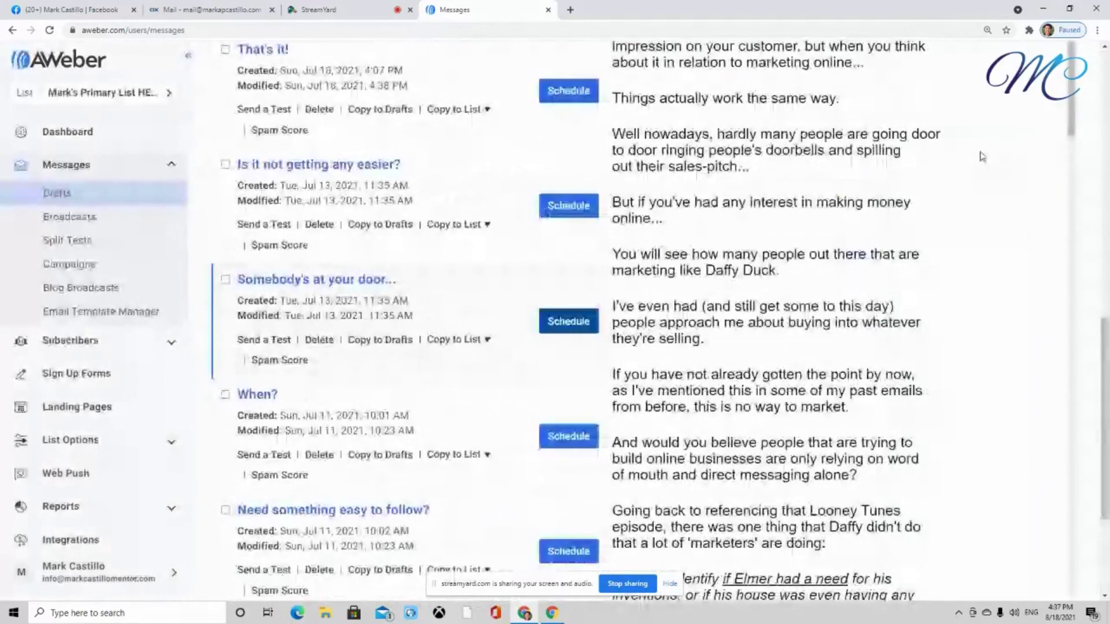